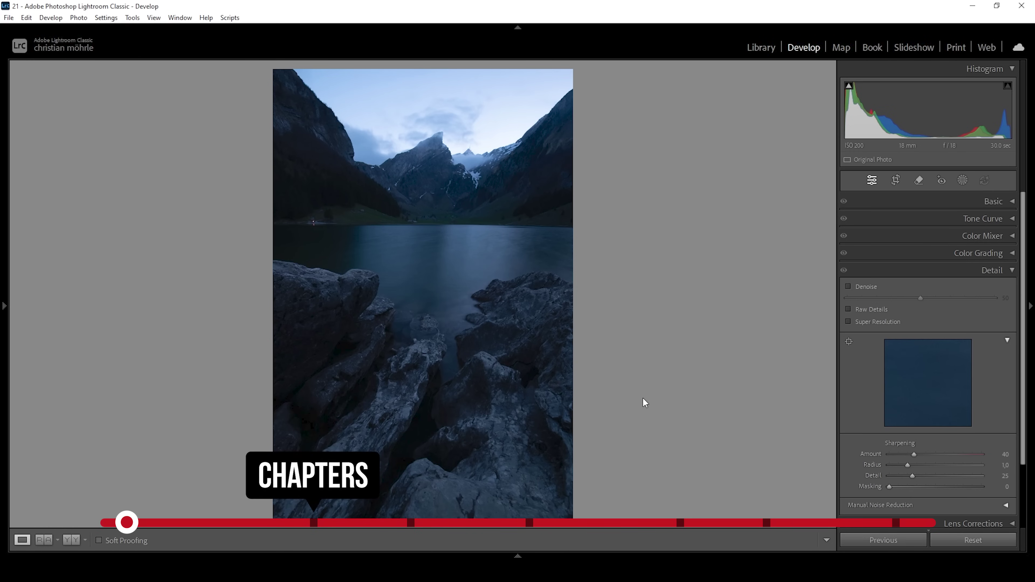
Step: Change the photo's profile in the Basic adjustments to Adobe Standard
click(988, 269)
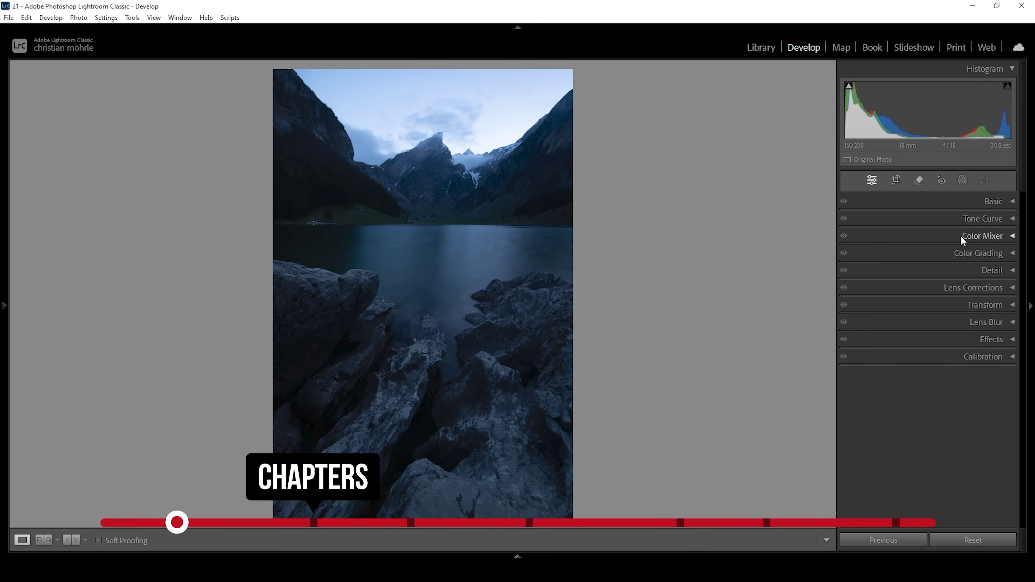
click(992, 200)
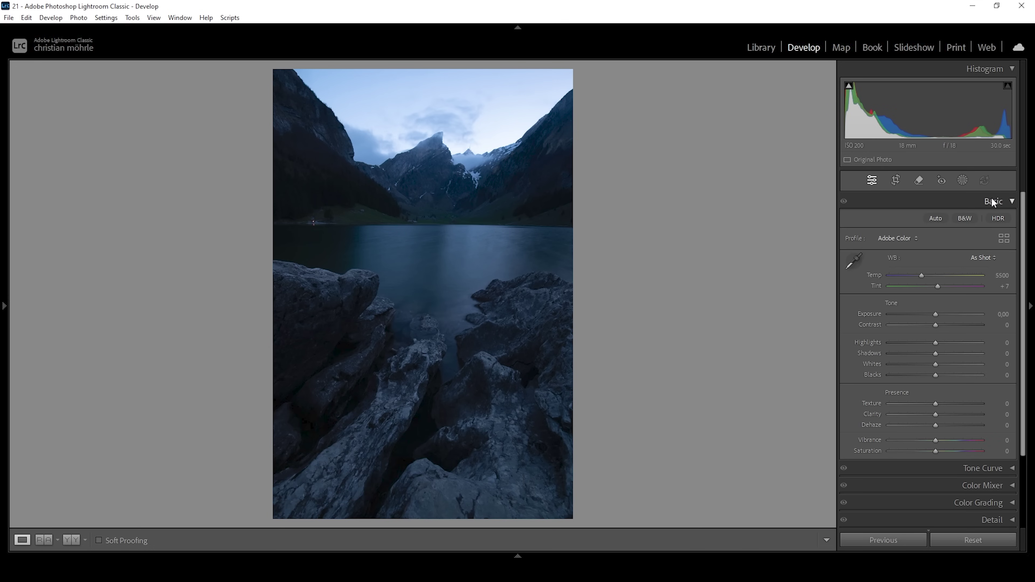
click(901, 239)
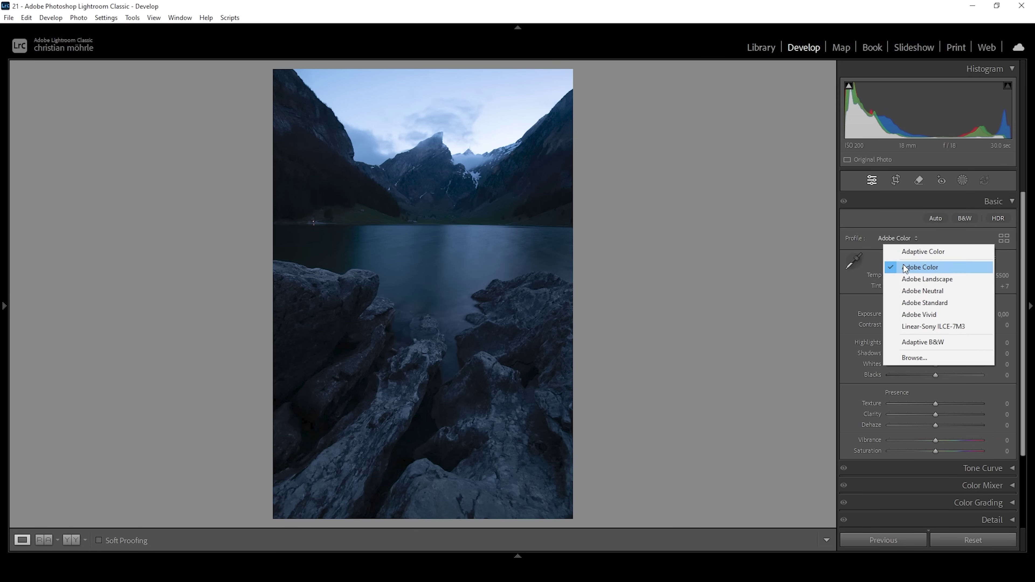
click(914, 303)
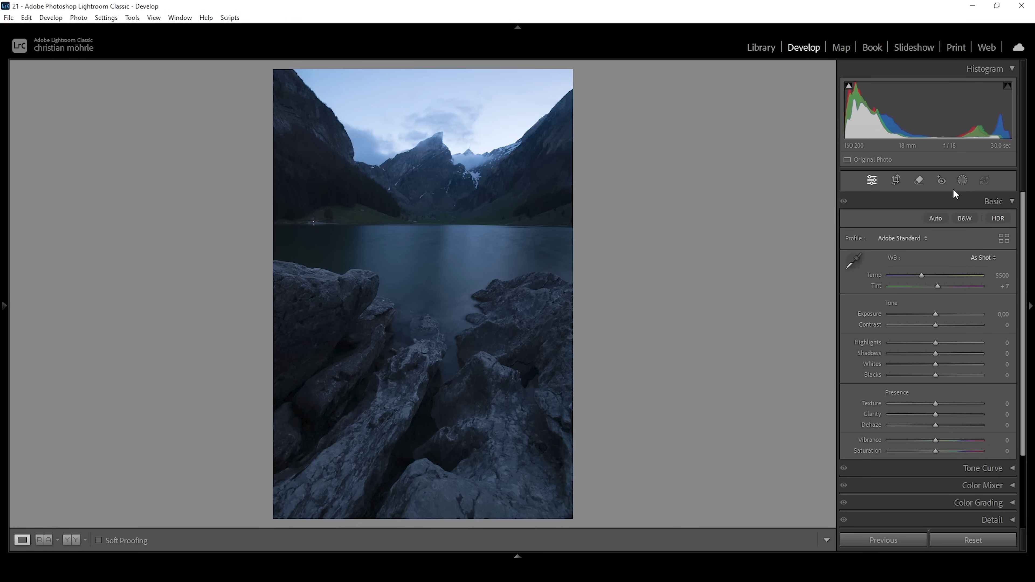
Step: Straighten the photo with a crop angle of about -0.56 so the lake horizon is even
click(896, 181)
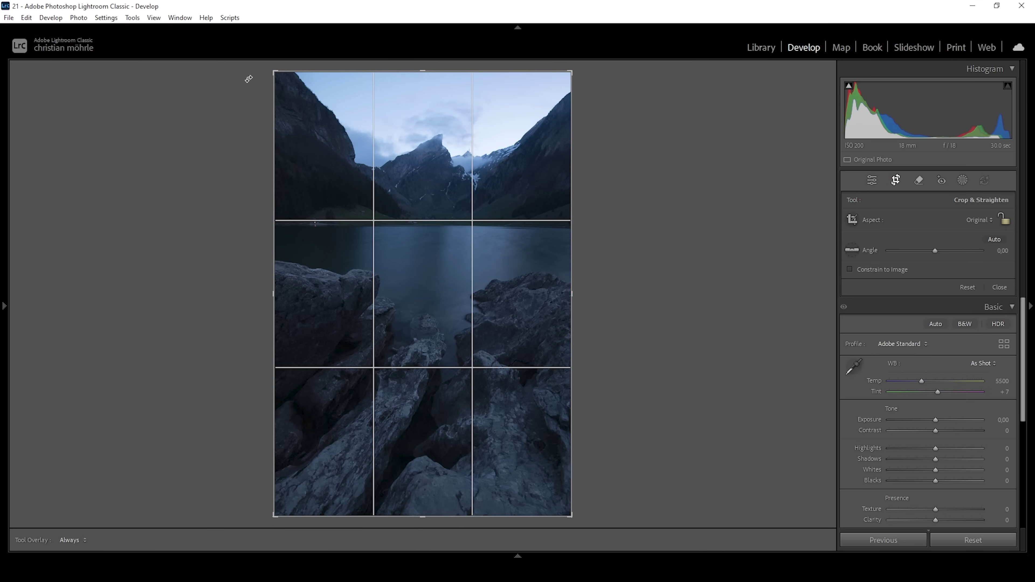
drag(250, 67, 250, 67)
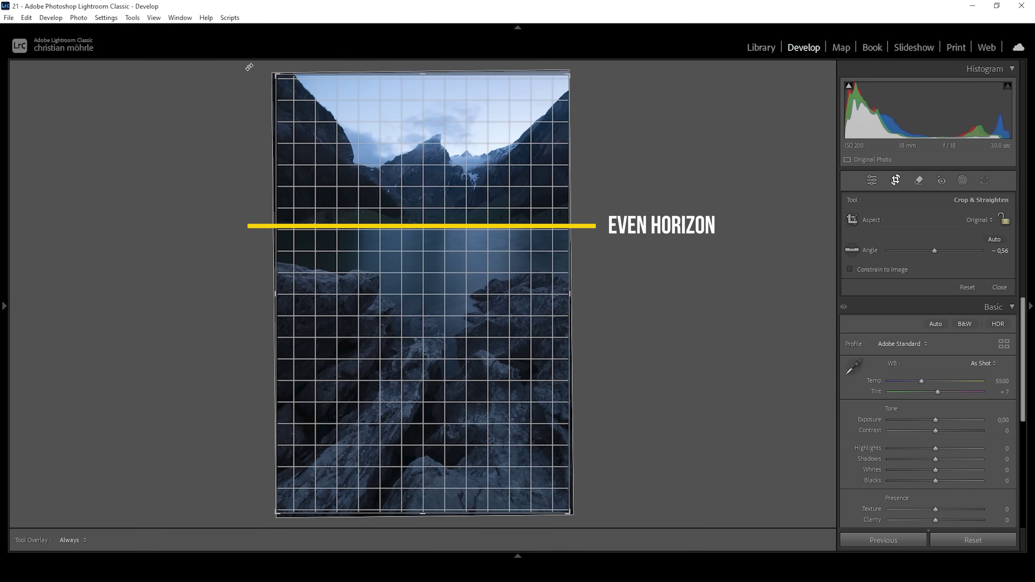
key(Return)
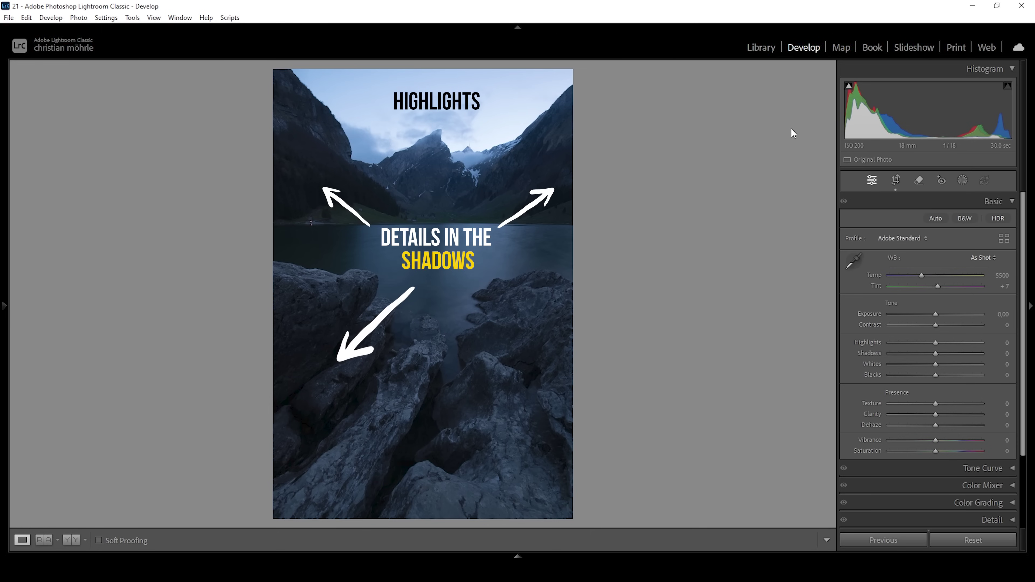
Step: Brighten the photo's dark areas with Exposure +0.15, Shadows +30 and Blacks +49
drag(937, 314, 937, 314)
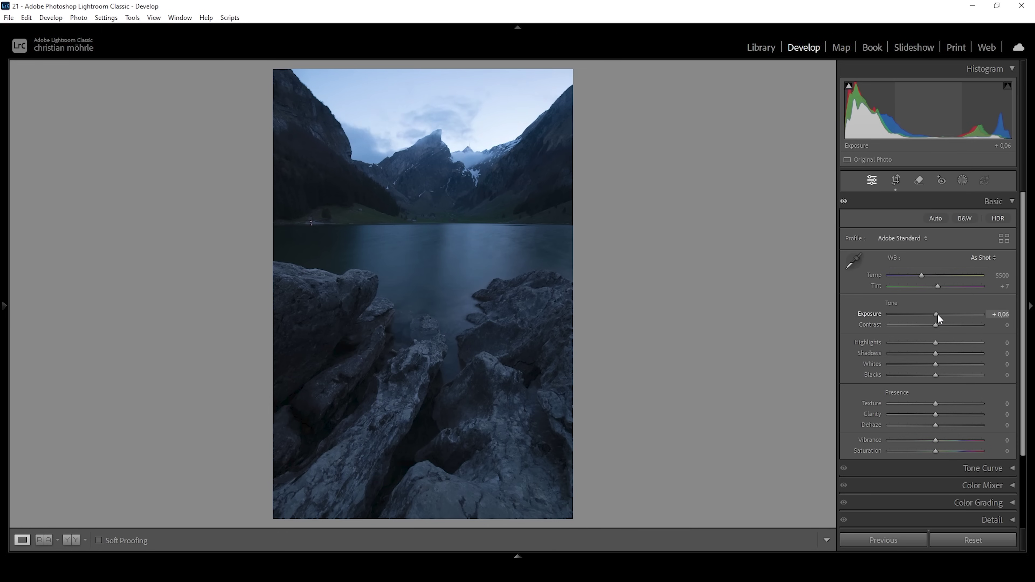
drag(938, 313, 938, 314)
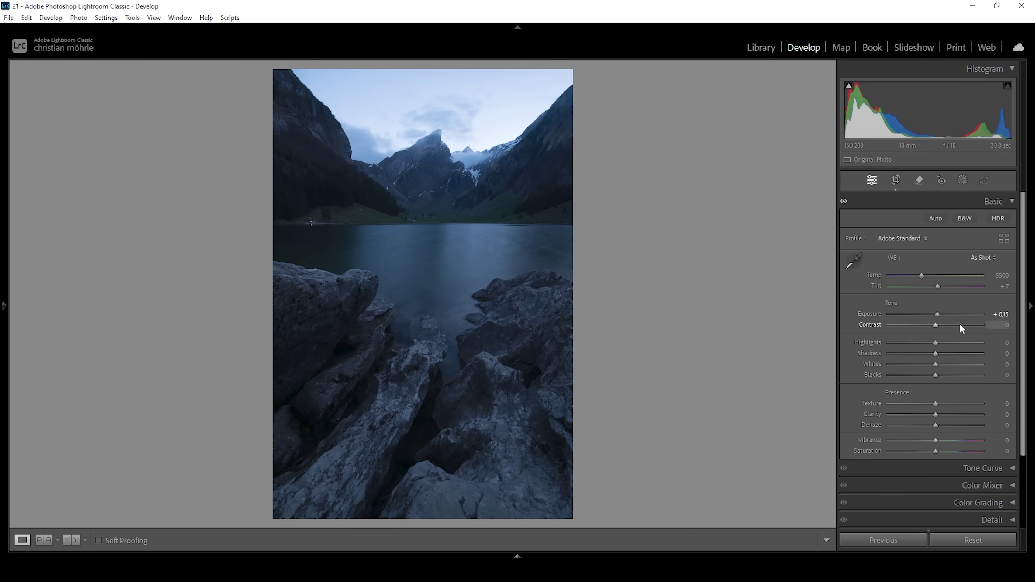
drag(937, 353, 958, 374)
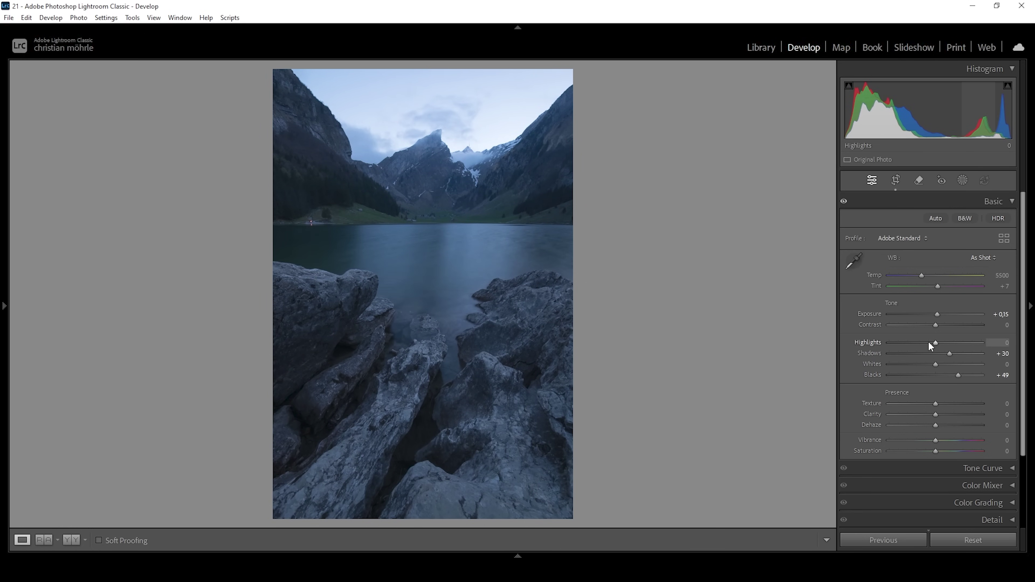
Step: Lower the photo's Highlights to -49 and raise the Whites to +12
drag(932, 343, 915, 345)
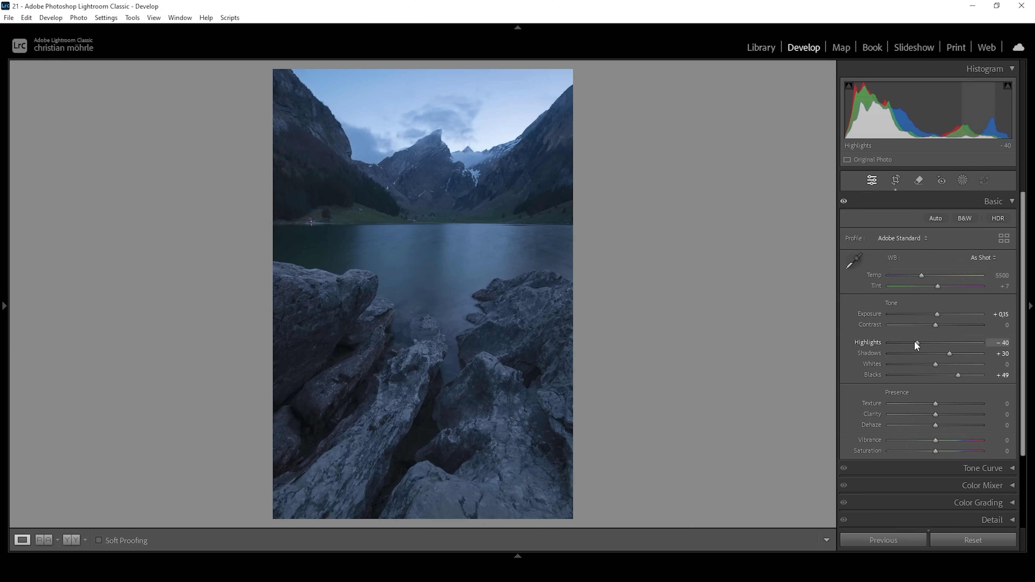
click(914, 343)
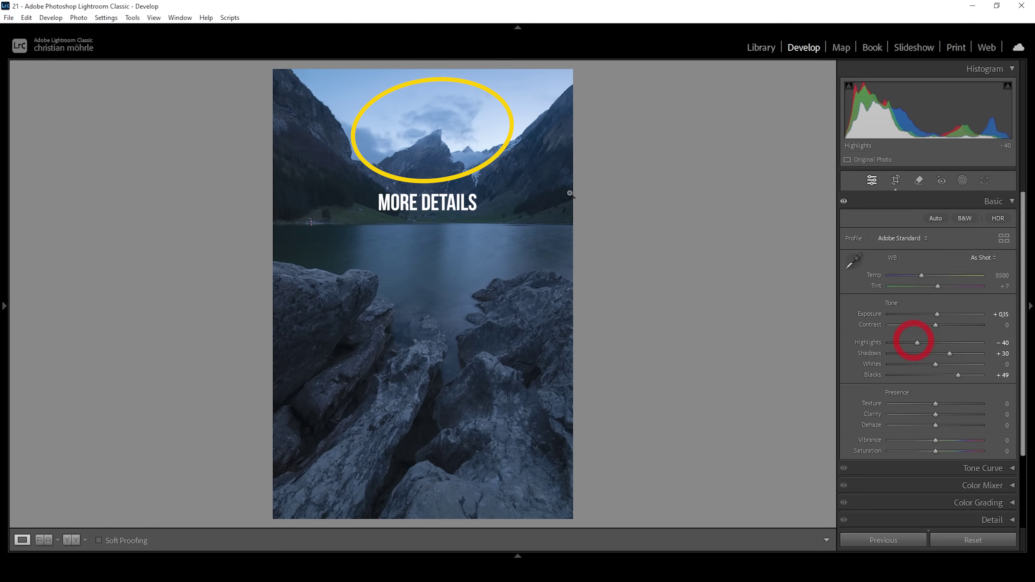
drag(915, 342, 911, 341)
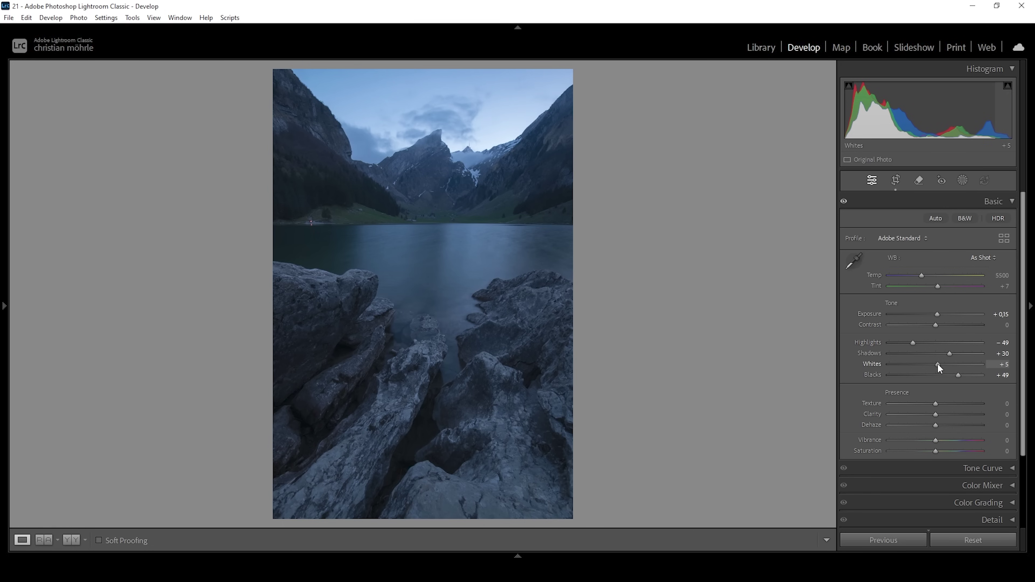
drag(938, 364, 941, 364)
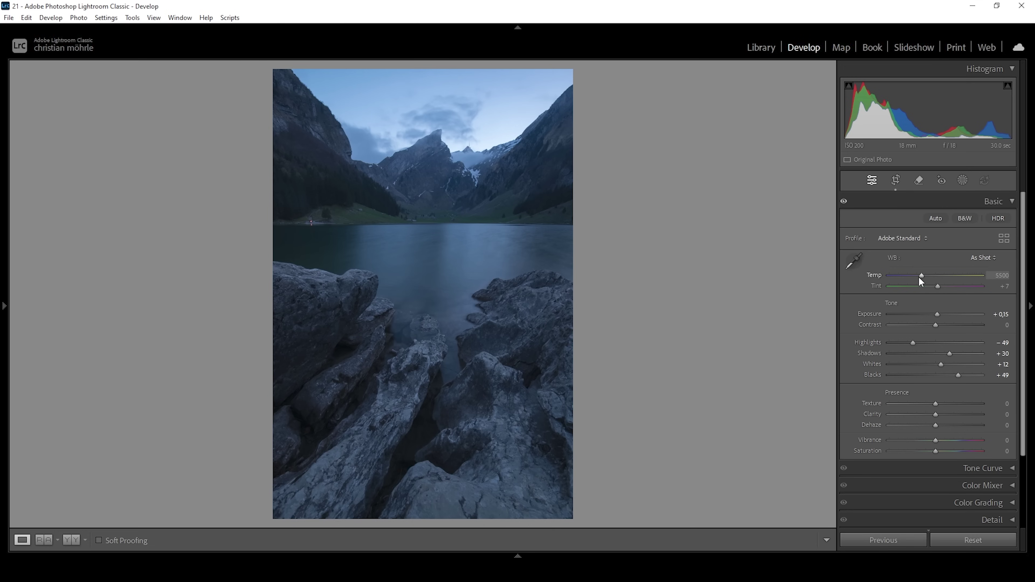
Step: Warm the white balance by setting the colour temperature to 6651
drag(922, 277, 929, 276)
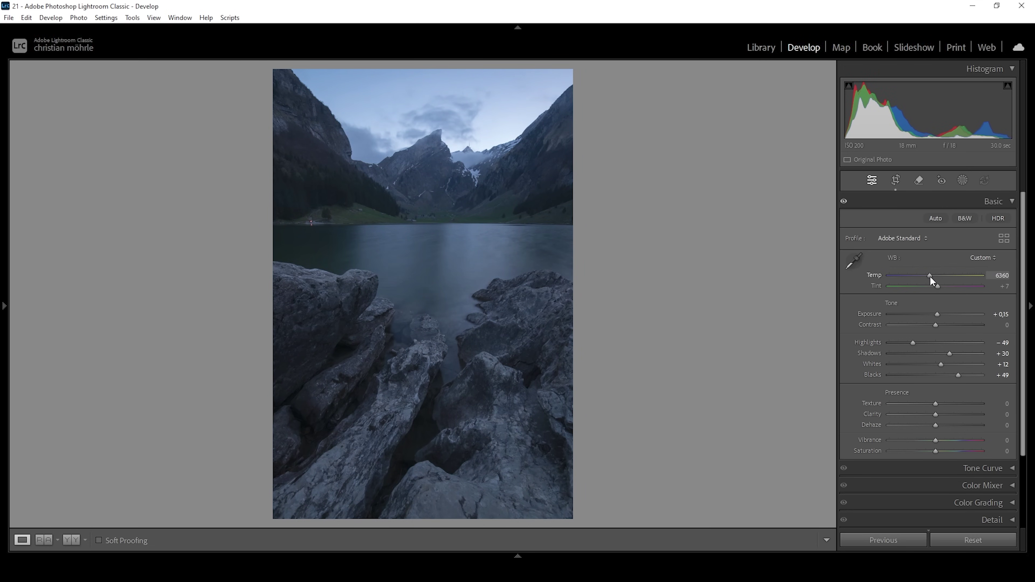
drag(930, 276, 932, 276)
click(932, 276)
Step: Set Vibrance to -9, Texture to +10 and Dehaze to +9, and compare the photo before and after
click(932, 441)
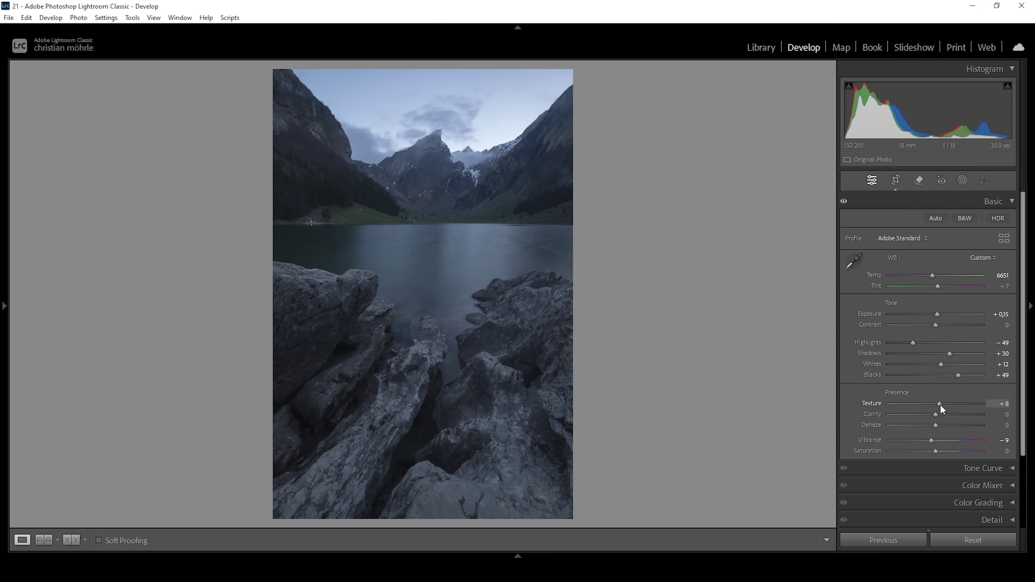
drag(940, 404, 938, 428)
drag(938, 428, 939, 427)
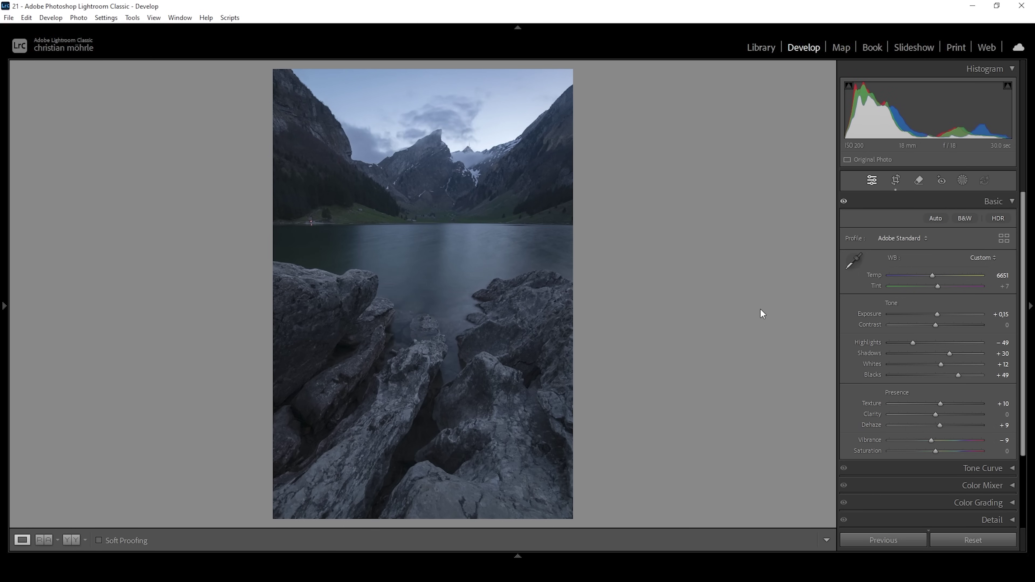
click(78, 543)
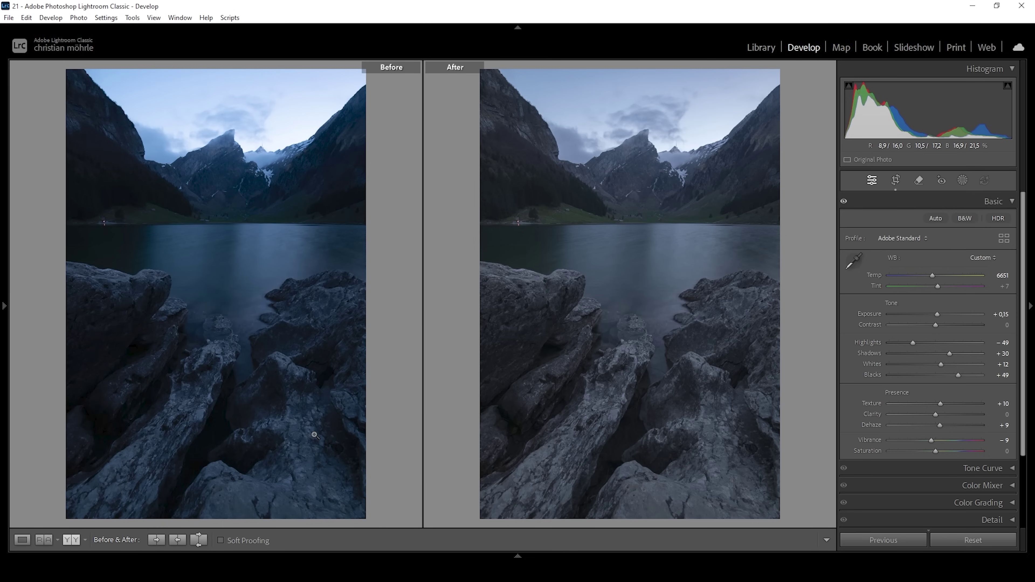
click(22, 540)
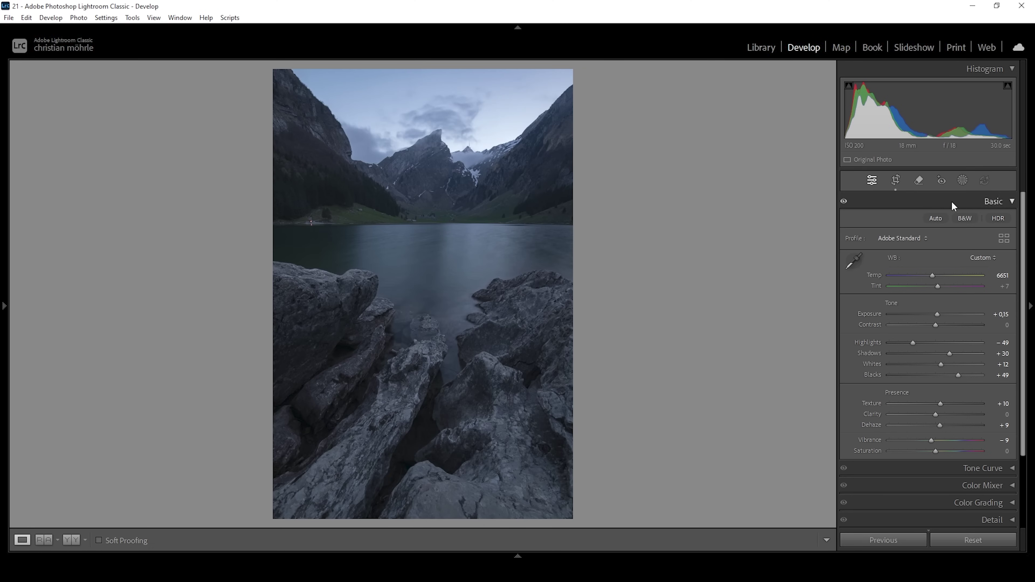
Step: Create a landscape mask that selects only the sky
click(963, 181)
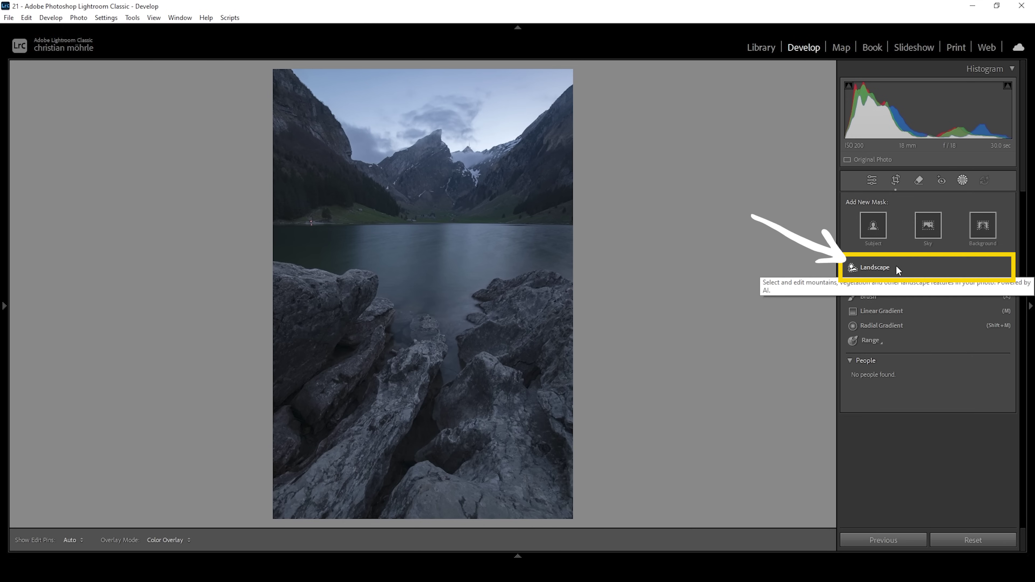
click(889, 270)
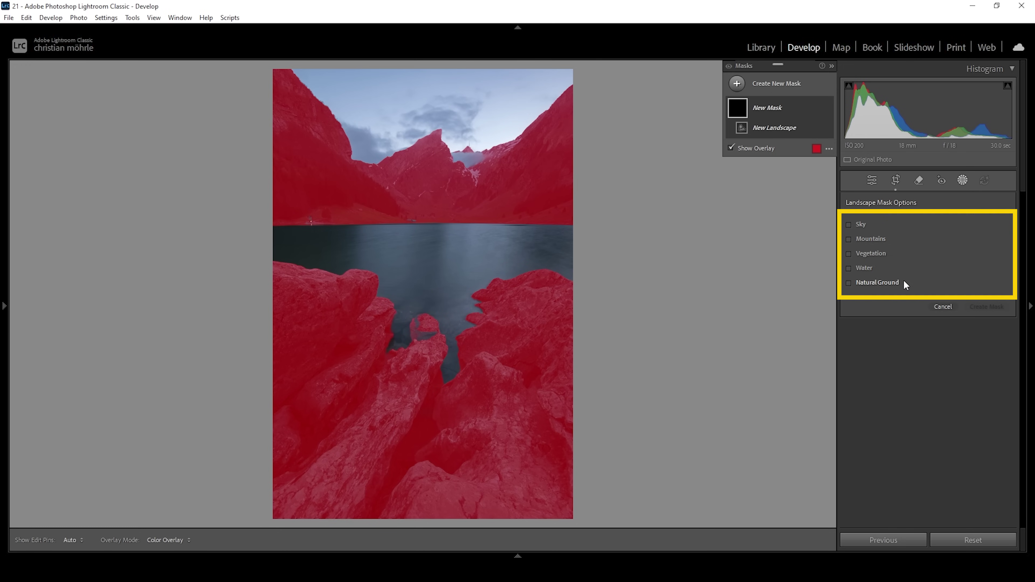
click(866, 223)
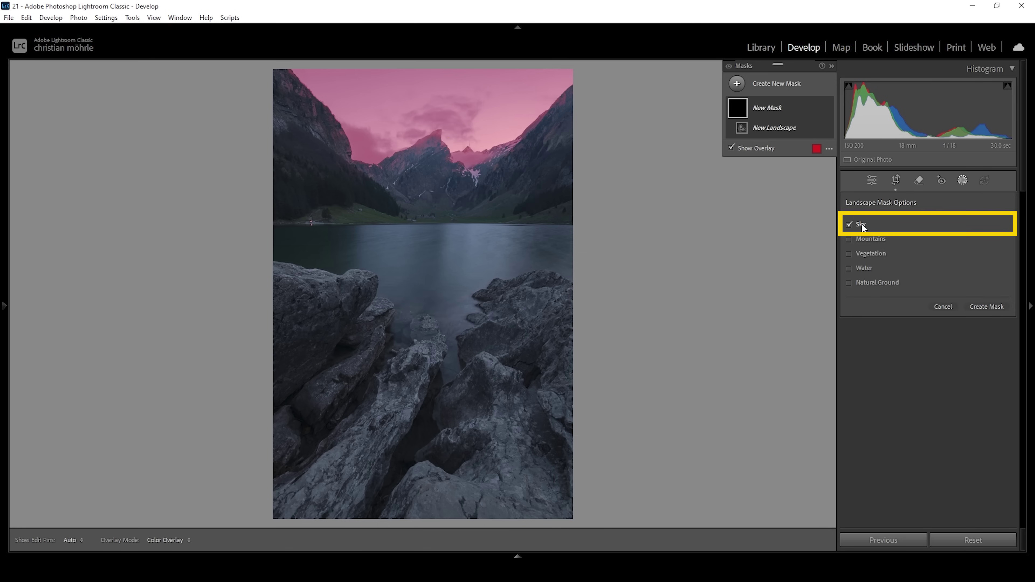
click(982, 308)
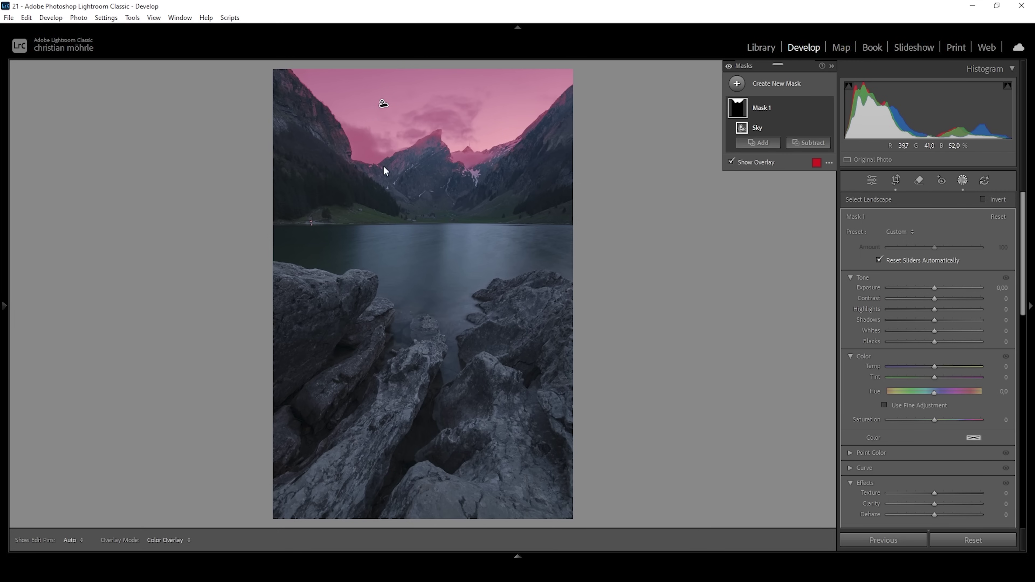
Step: Subtract the mountains from the sky mask using landscape selection
click(802, 144)
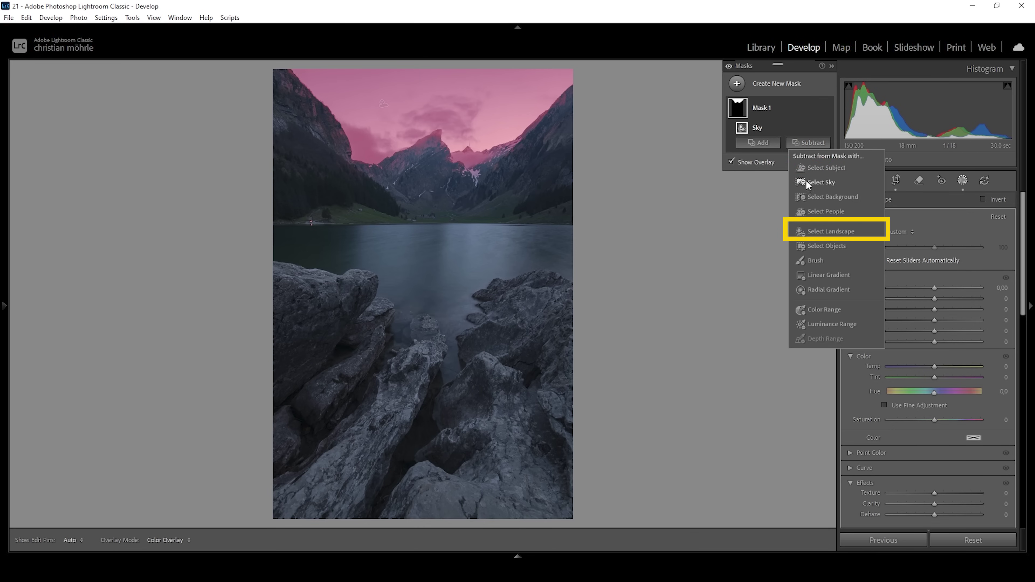
click(826, 231)
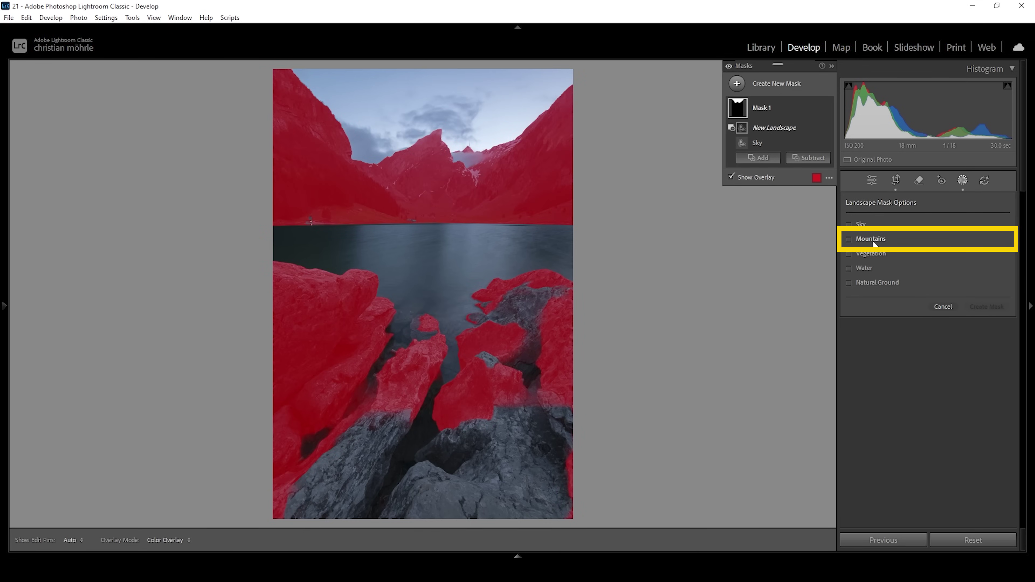
click(874, 243)
click(993, 306)
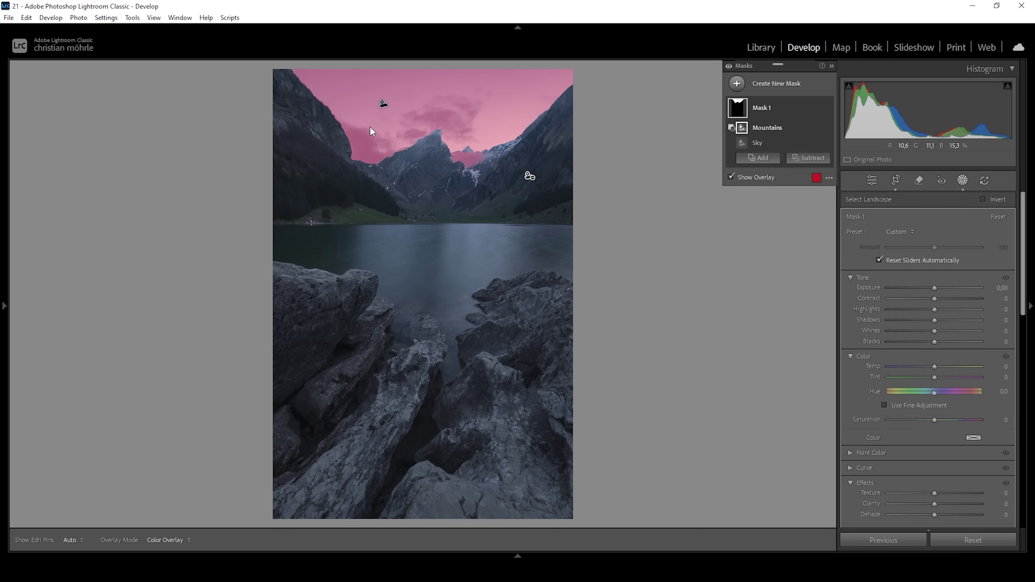
Step: Intersect the sky mask with a wide radial gradient centred around the mountain peak
click(817, 108)
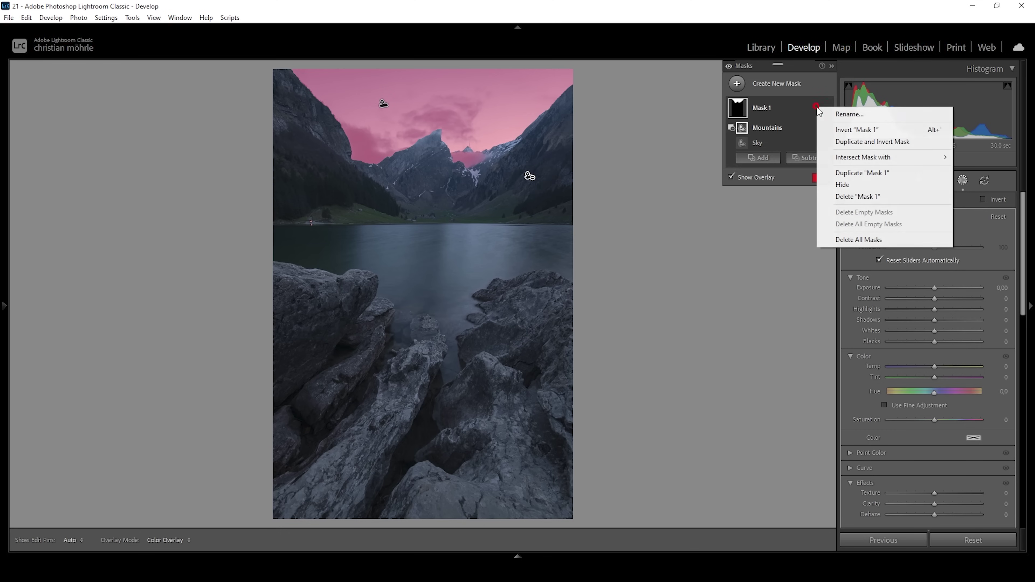
mouse_move(853, 159)
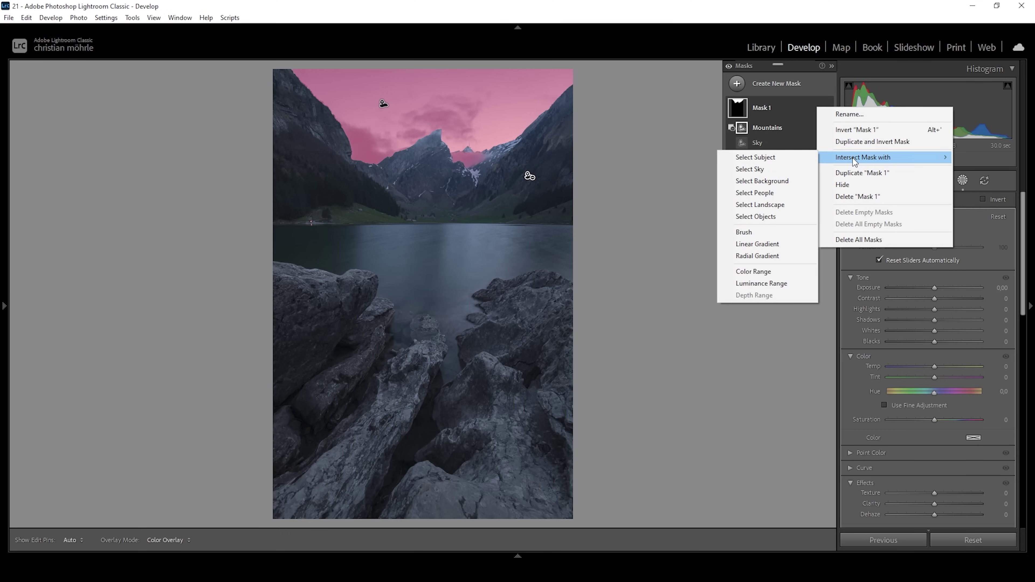
click(758, 257)
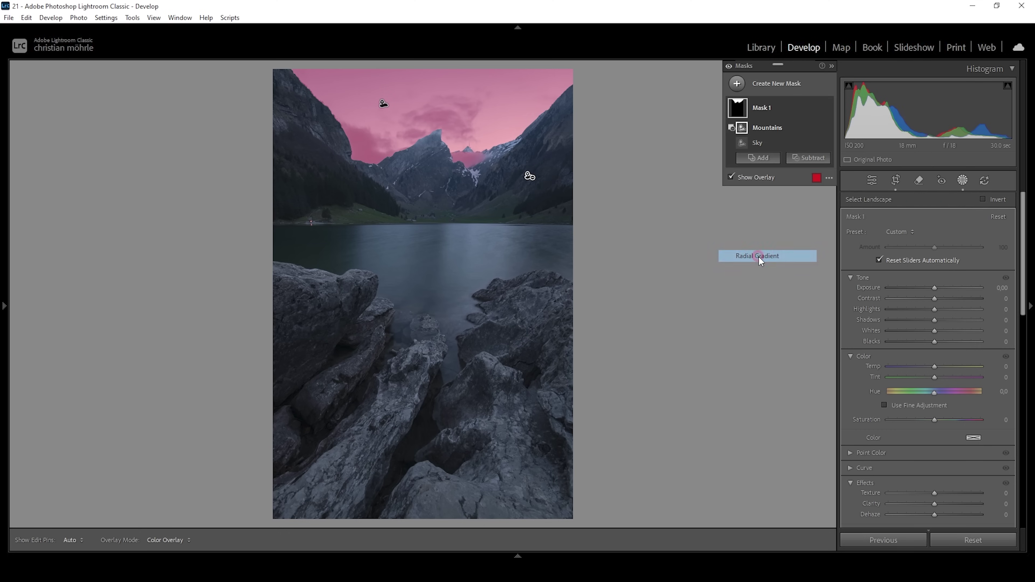
drag(427, 172, 586, 247)
drag(438, 173, 454, 157)
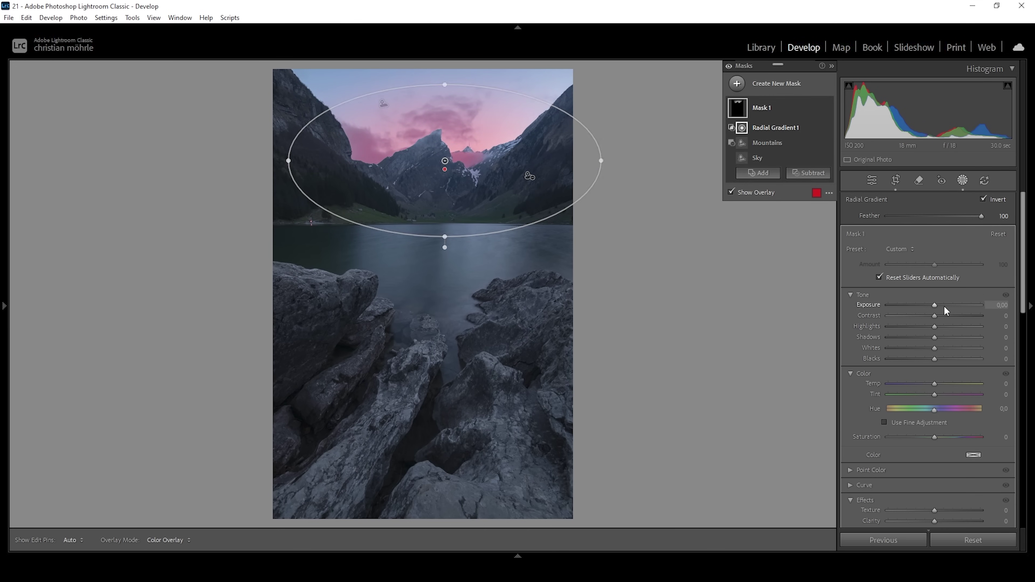
Step: Brighten the masked sky around the peak with Exposure 0.93 and Blacks 34
drag(935, 306, 945, 306)
drag(936, 358, 950, 359)
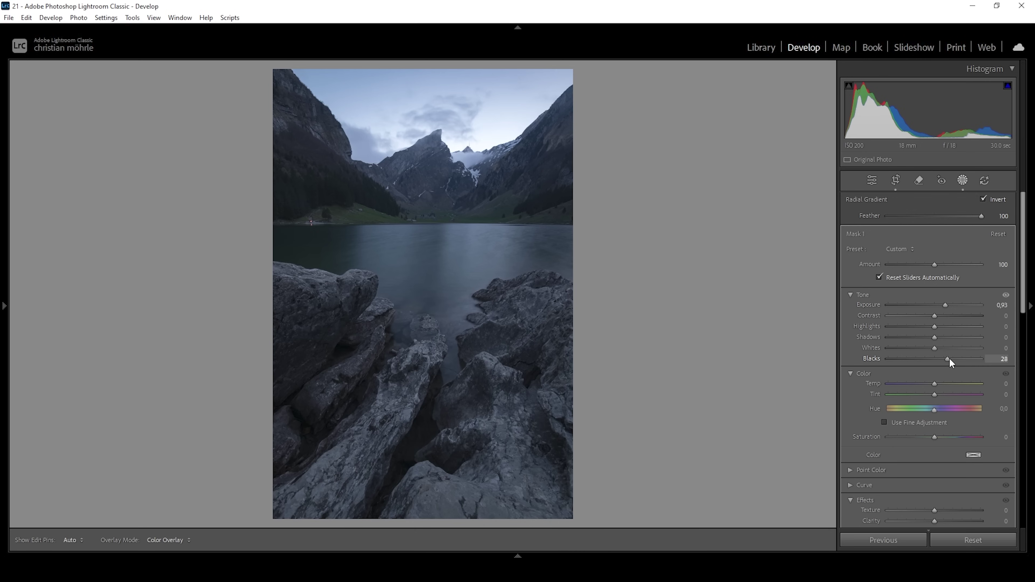
drag(952, 358, 953, 357)
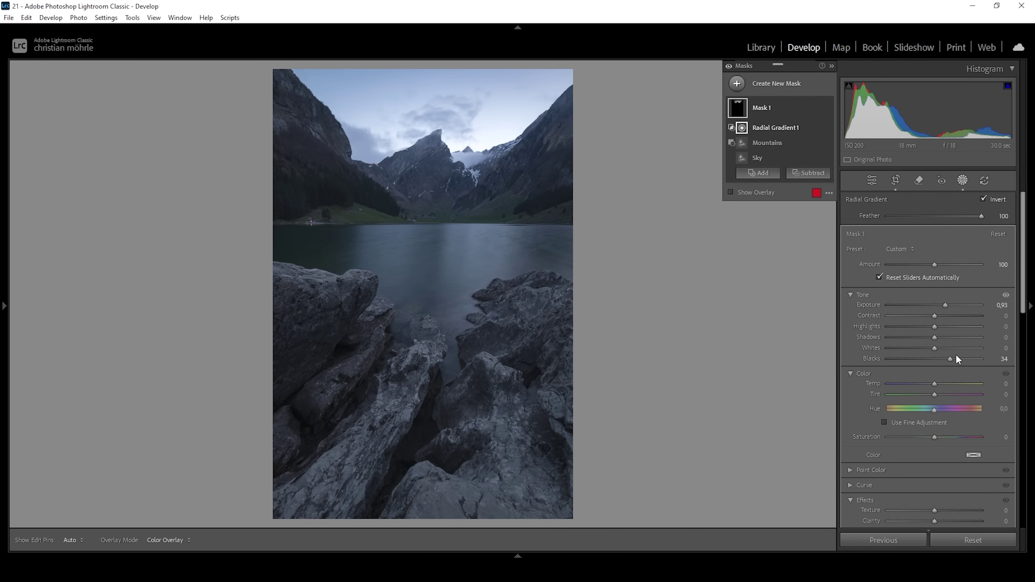
Step: Add a second landscape mask that covers the sky
click(735, 90)
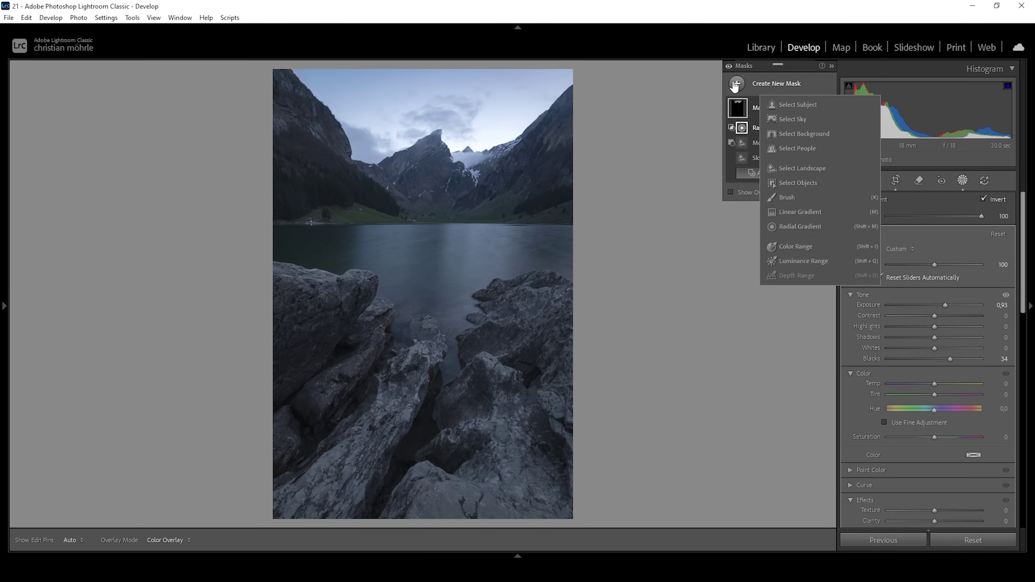
click(820, 170)
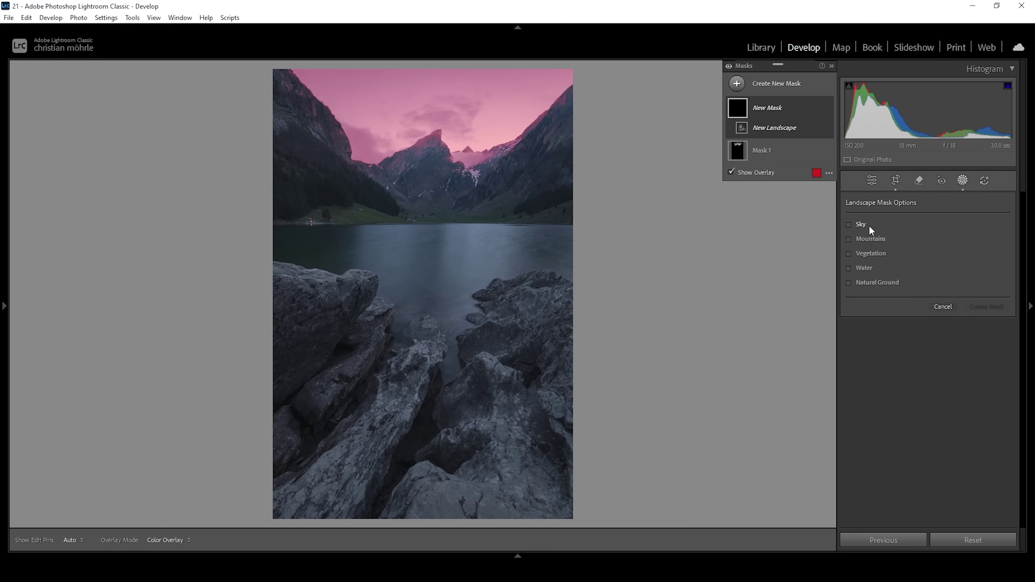
click(860, 224)
click(980, 308)
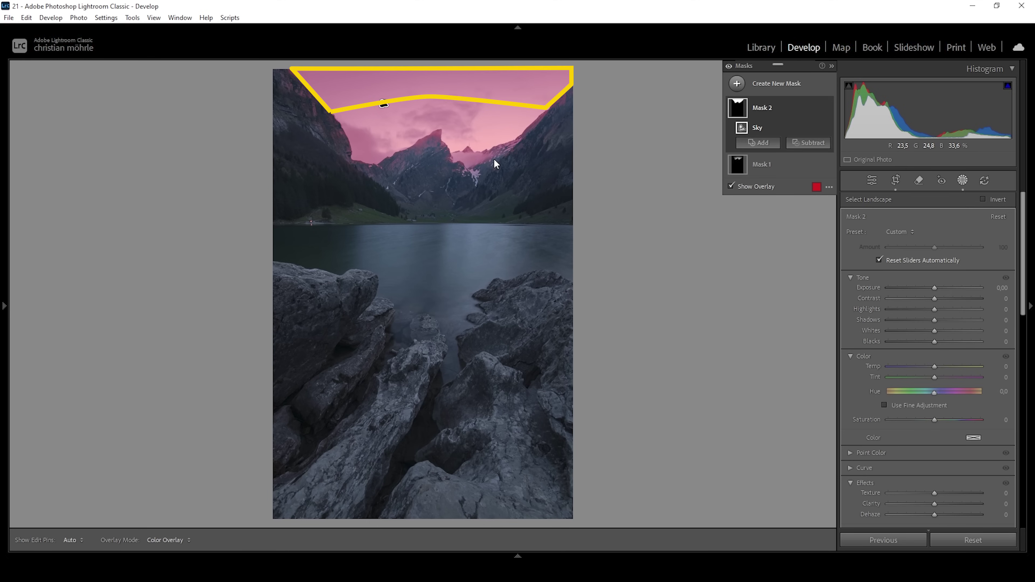
Step: Subtract a linear gradient from the second sky mask so it covers only the upper sky and fades out towards the peaks
click(798, 147)
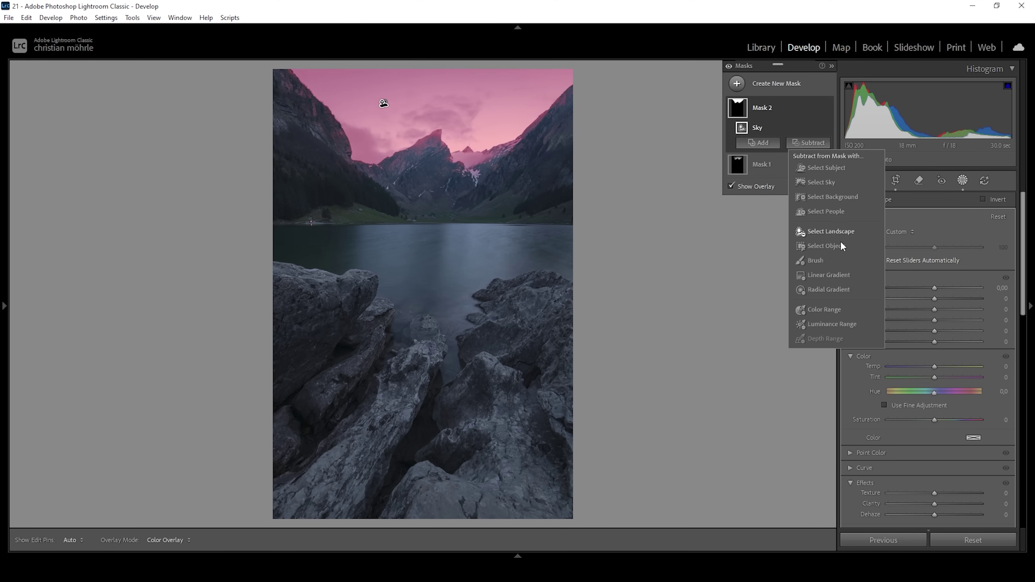
click(832, 274)
drag(435, 159, 436, 74)
drag(436, 160, 436, 178)
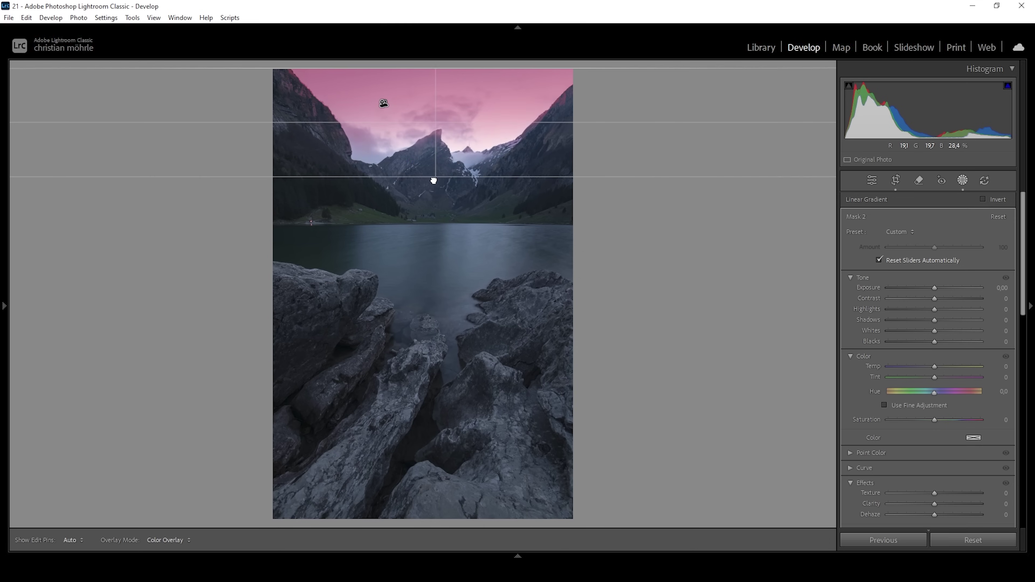
drag(433, 124, 435, 102)
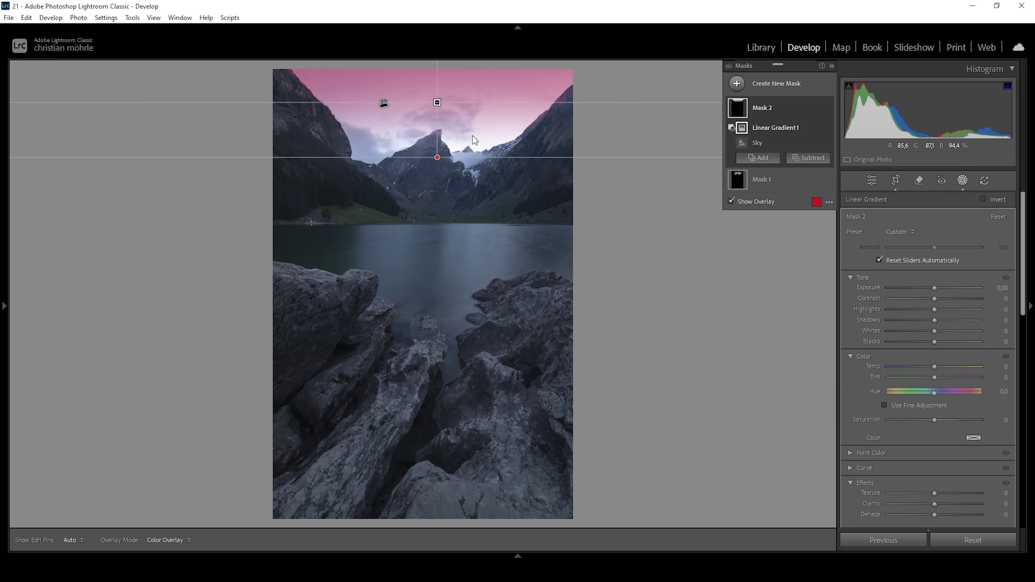
Step: Darken the masked upper sky with Shadows -58, Blacks -20 and Exposure -0.65
drag(934, 342, 908, 319)
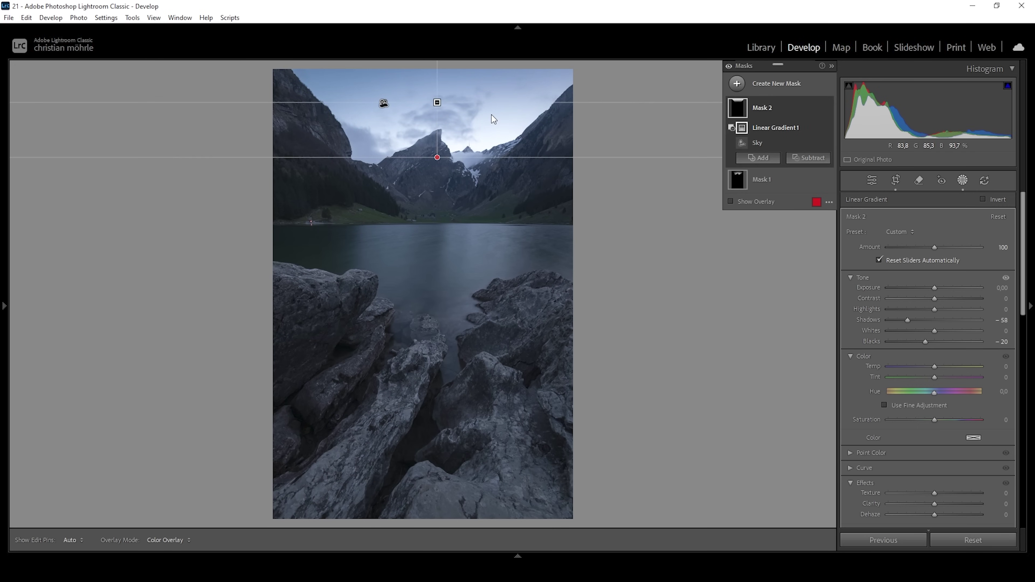
drag(933, 284, 926, 284)
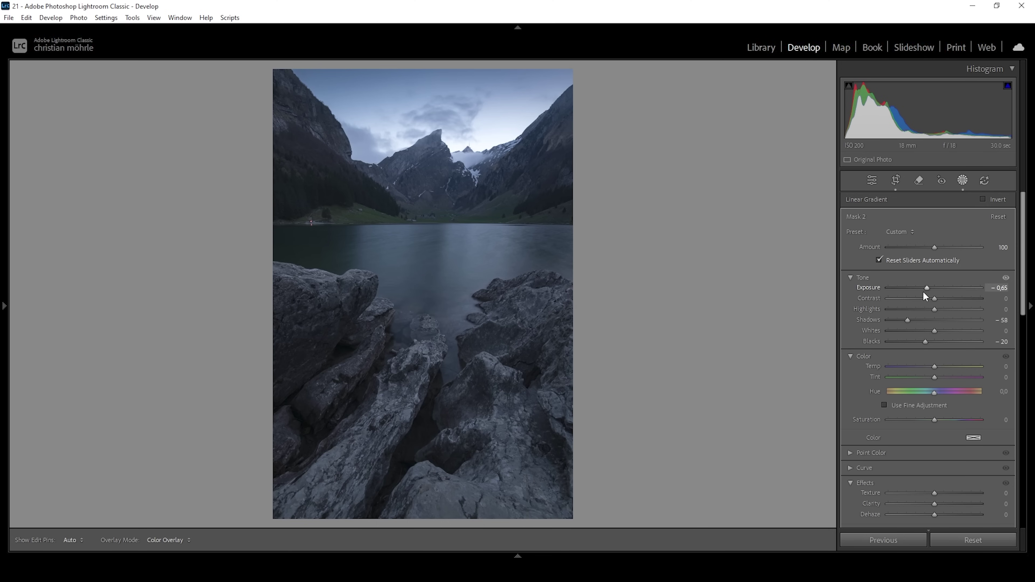
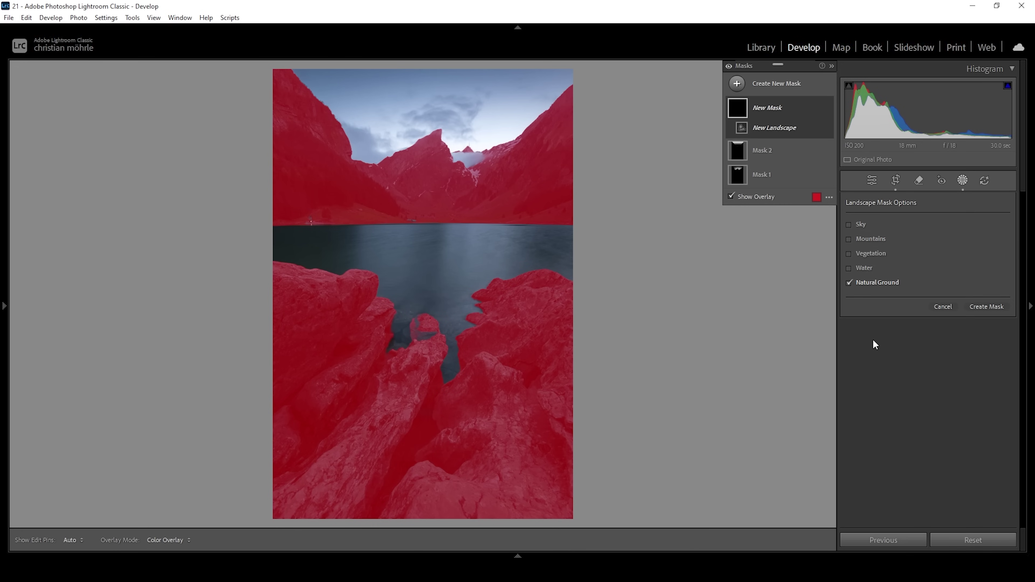
Step: Create a Natural Ground mask and subtract a narrow linear gradient just below the far shoreline, leaving only the foreground rocks
click(987, 307)
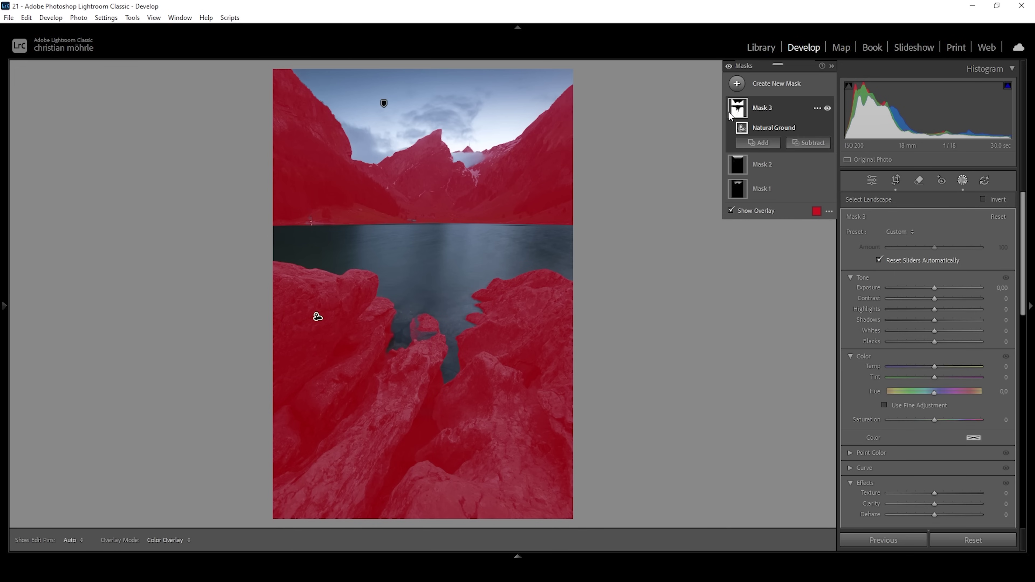
click(808, 143)
click(829, 274)
drag(418, 229, 419, 241)
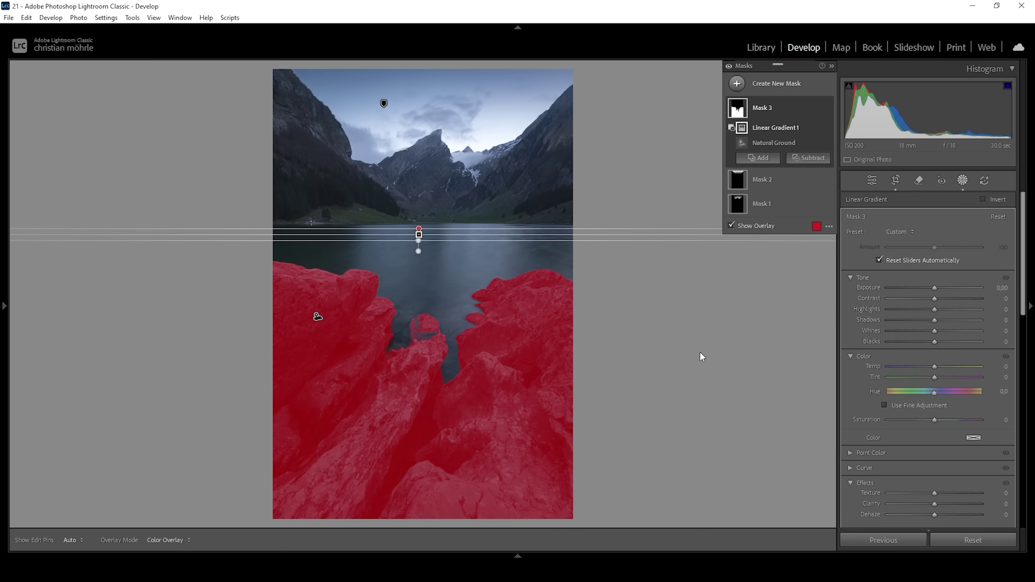
Step: Adjust the foreground rocks' tone to Contrast 13, Highlights 15, Whites 24 and Shadows -14
drag(935, 299, 938, 329)
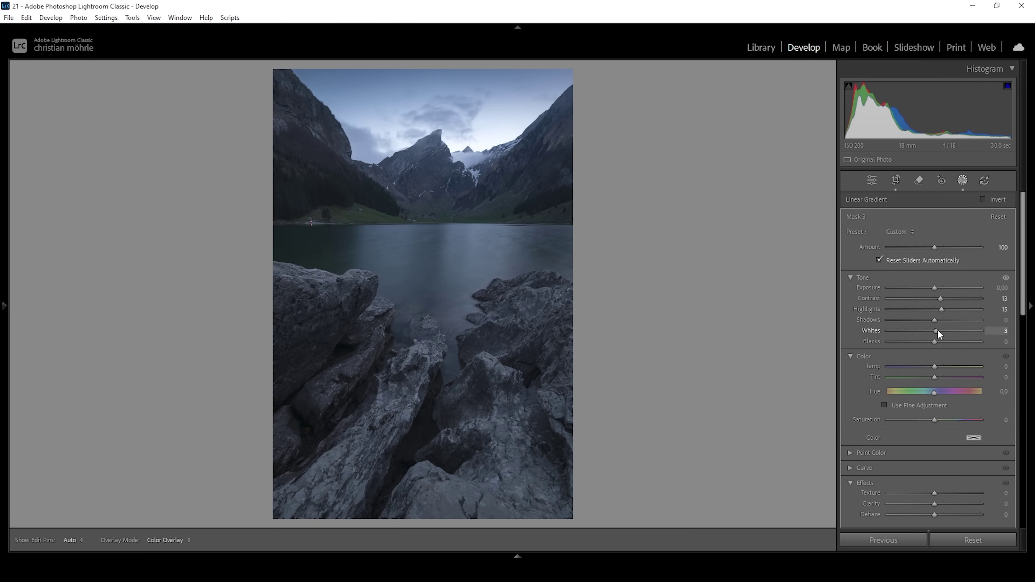
drag(940, 331, 929, 324)
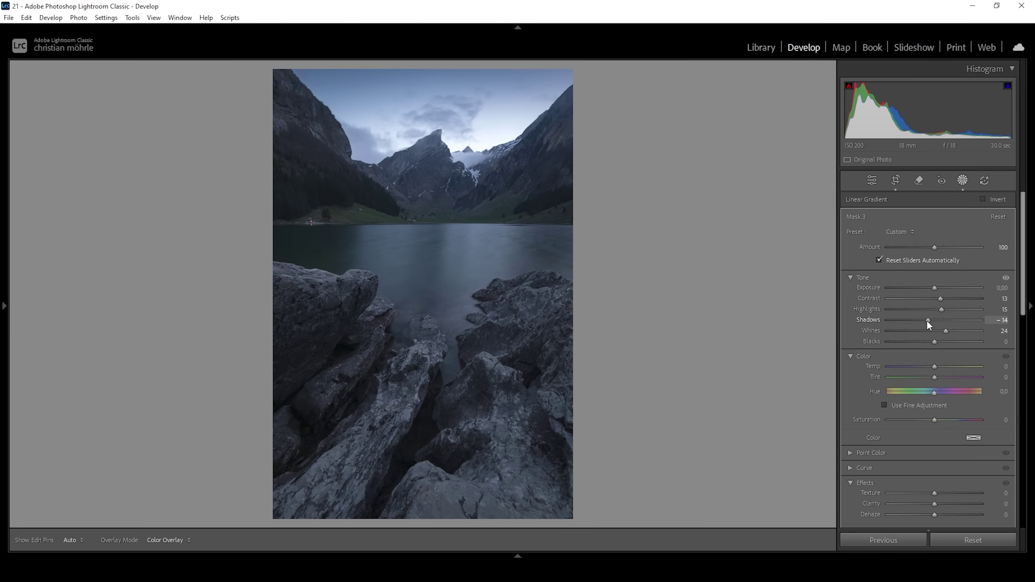
drag(928, 320, 928, 321)
Step: Set Texture and Clarity to 8 and warm the foreground rocks with Temp 15
scroll(924, 433, down, 3)
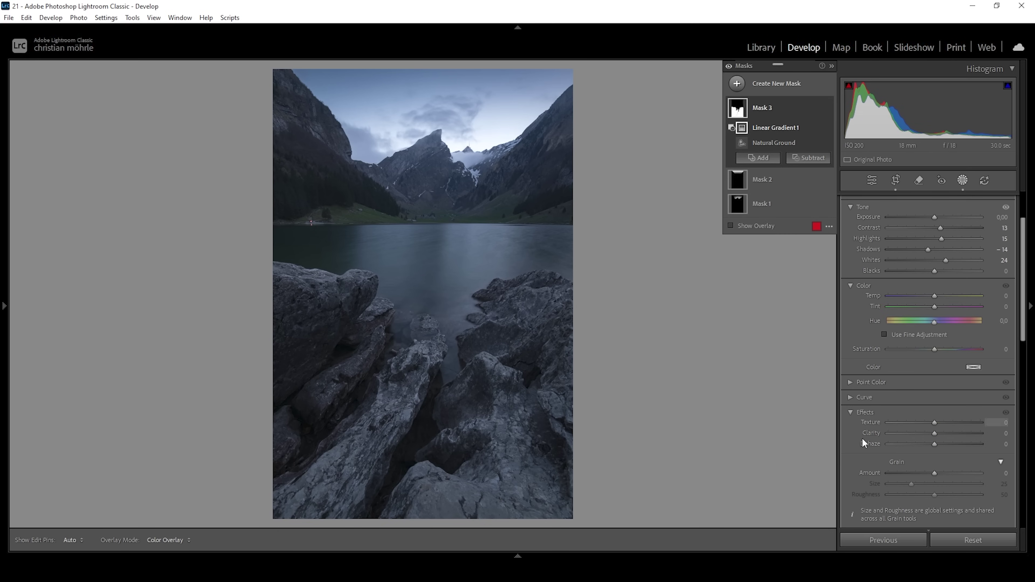
drag(936, 424, 938, 434)
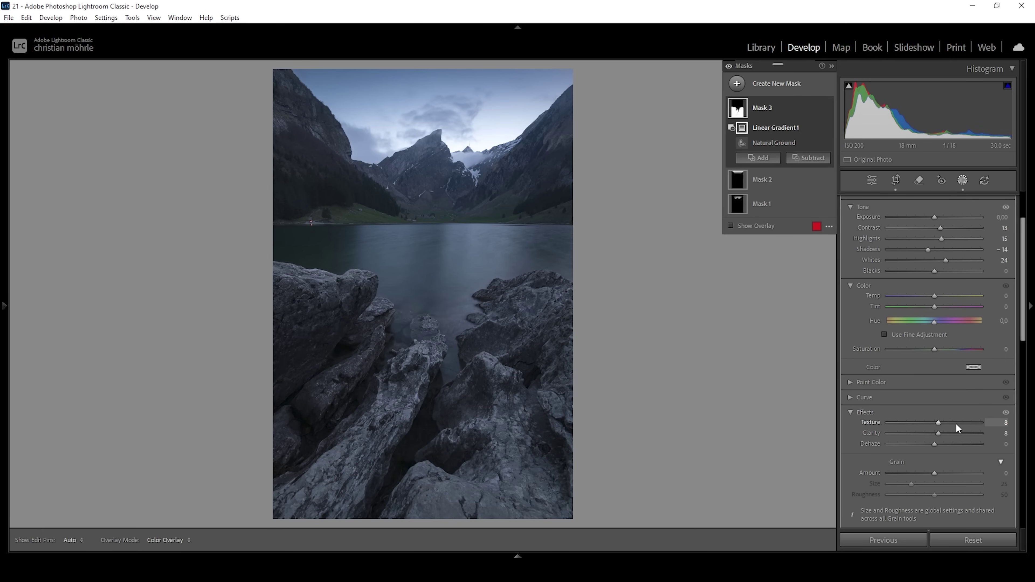
drag(934, 295, 936, 295)
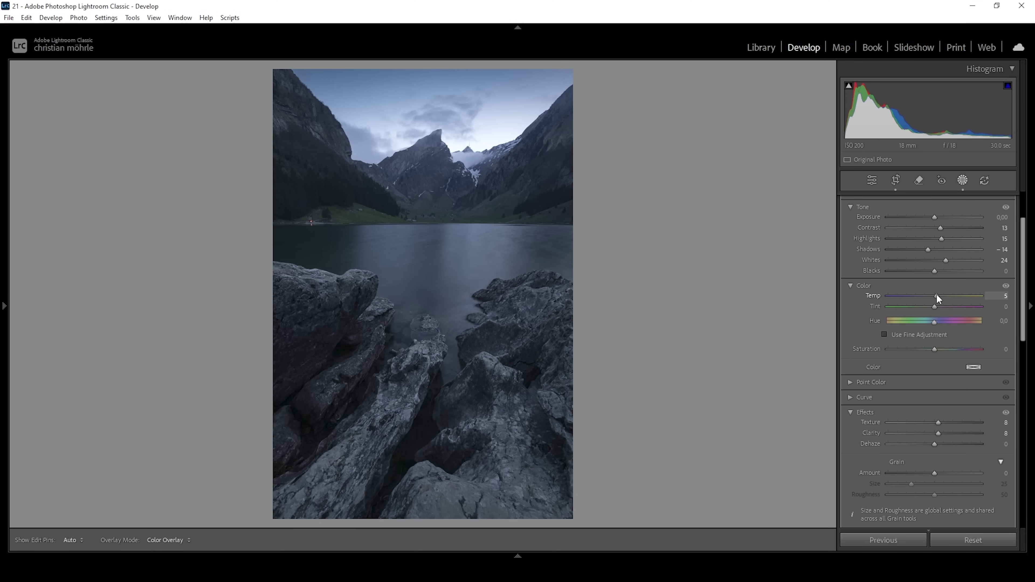
drag(937, 295, 941, 295)
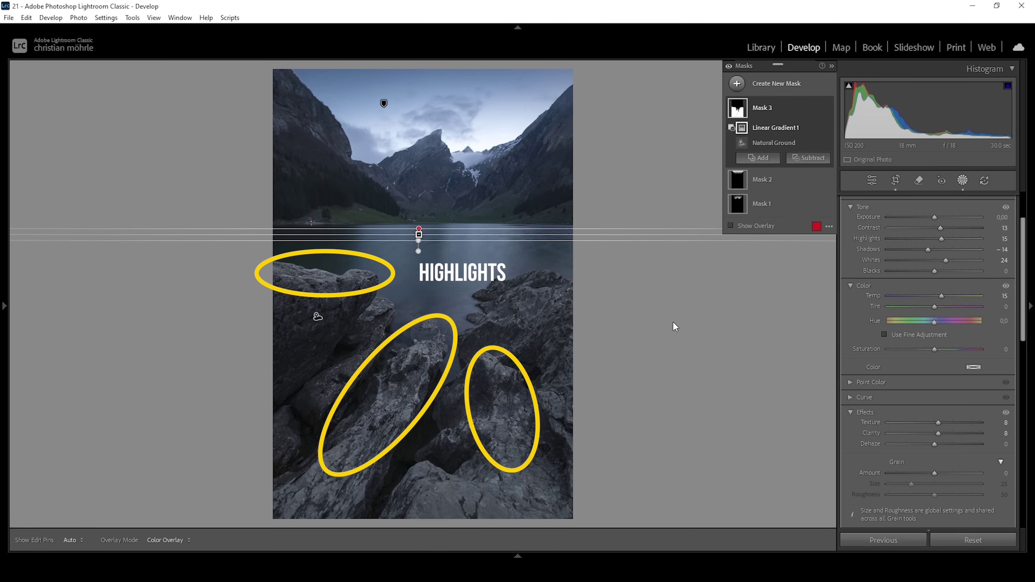
Step: Add a new landscape mask that covers the Natural Ground
click(737, 84)
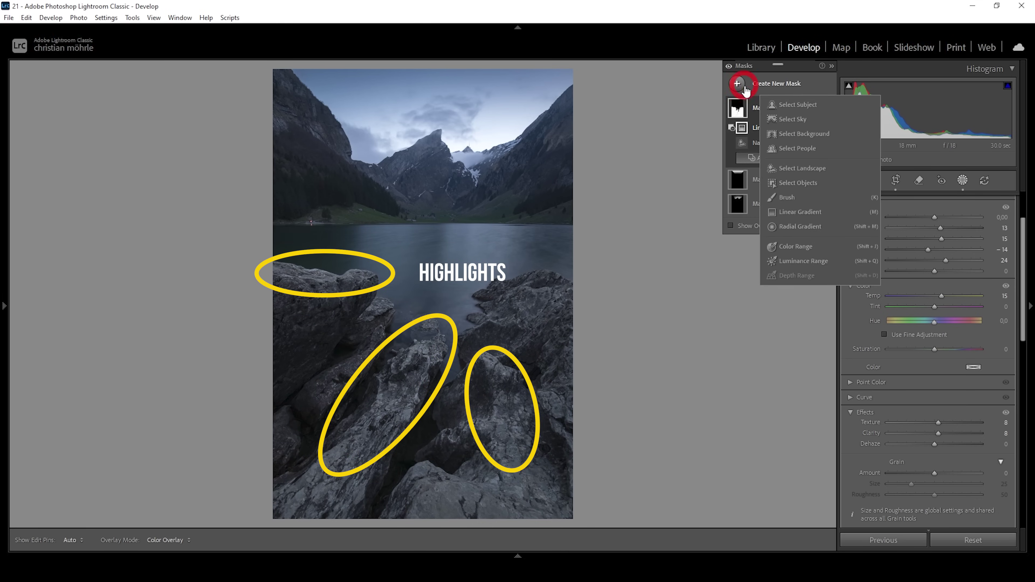
click(791, 167)
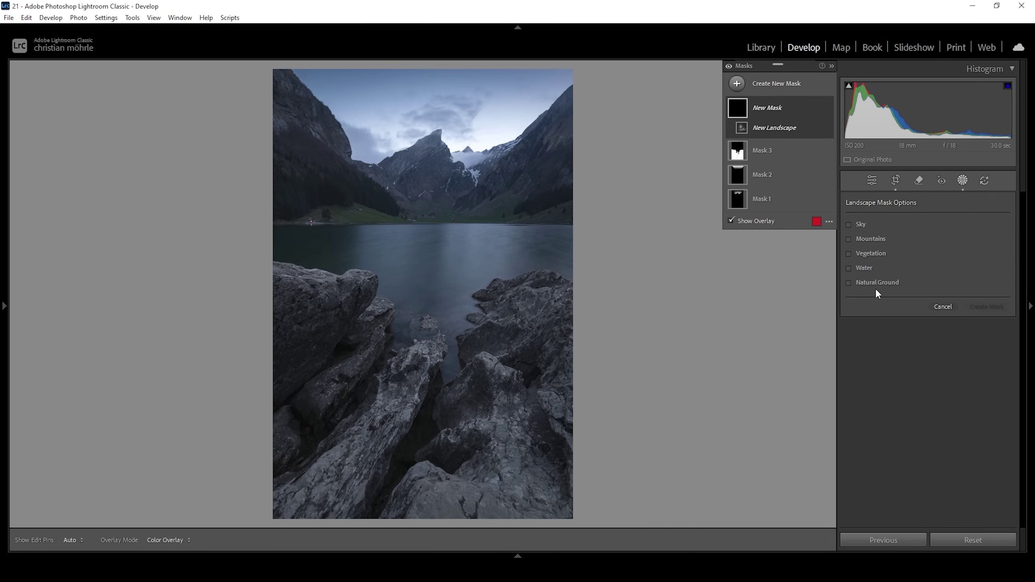
click(878, 284)
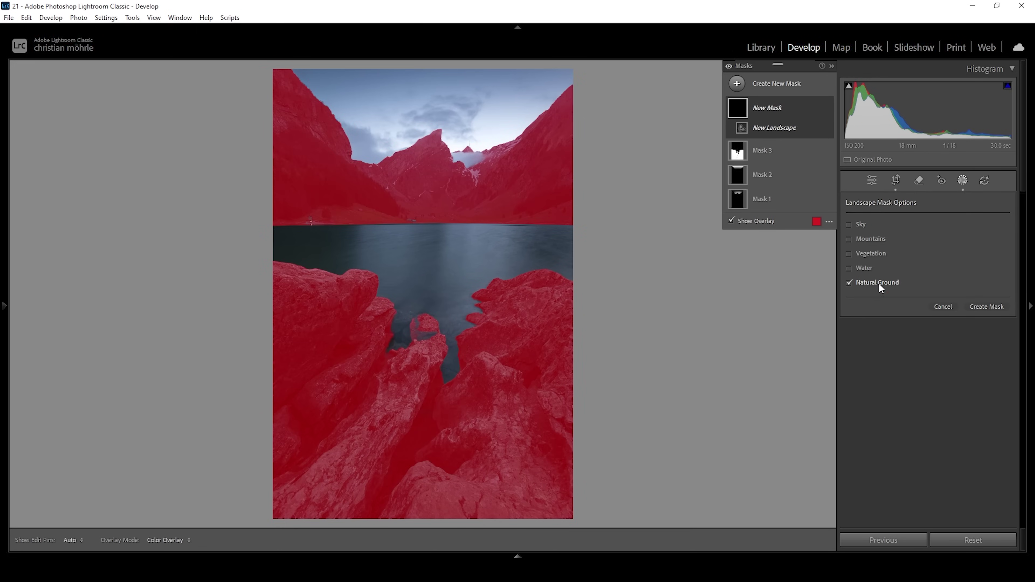
click(986, 310)
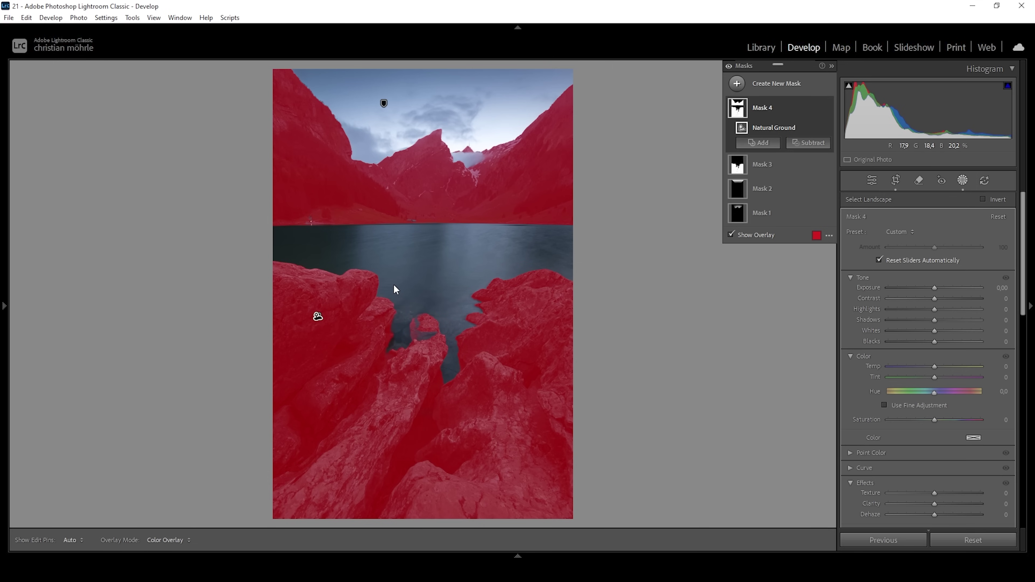
Step: Intersect the new ground mask with a brush and paint over the top of the left rock and the central rock, enlarging the brush to 11
right_click(814, 108)
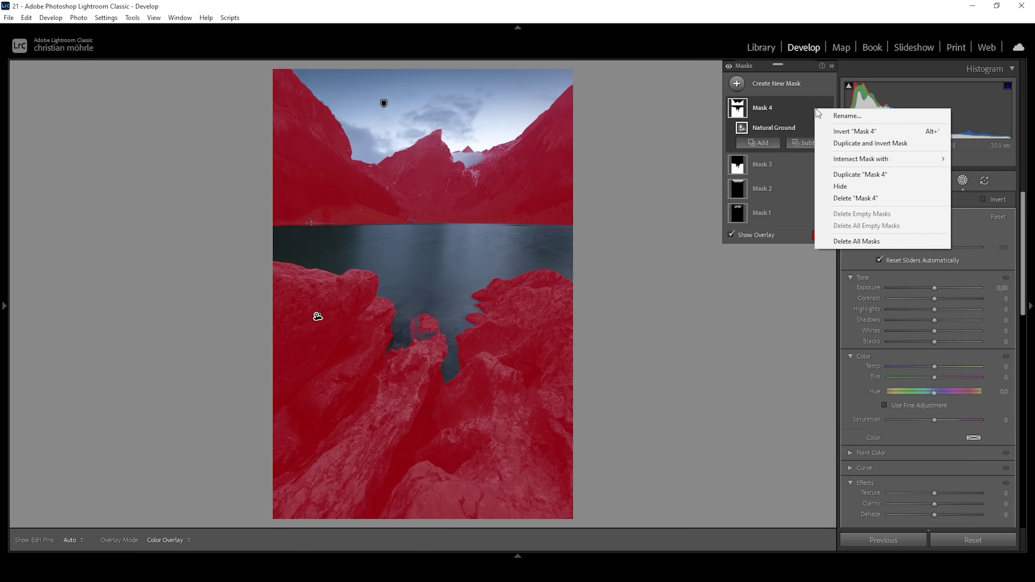
mouse_move(850, 159)
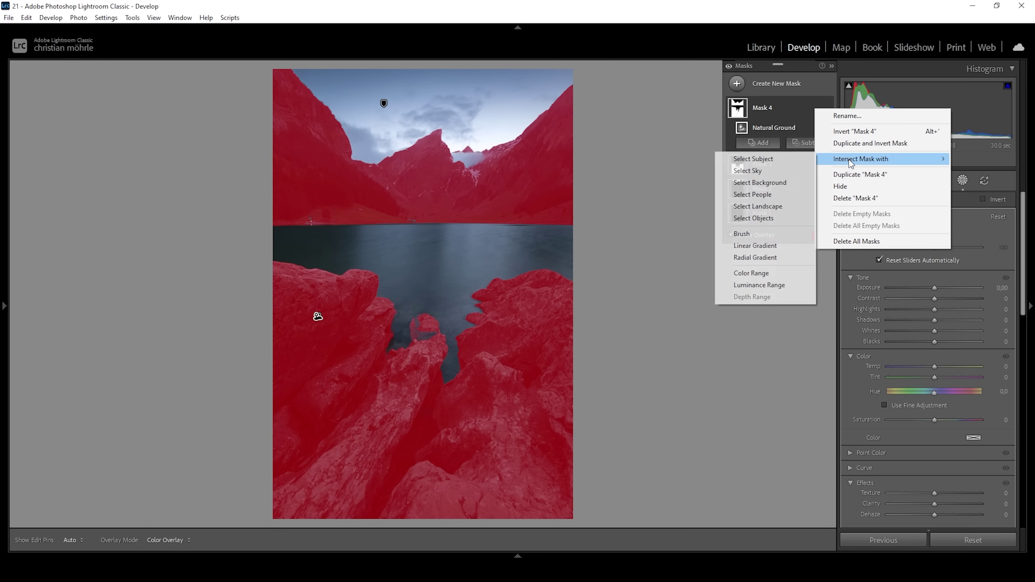
click(758, 232)
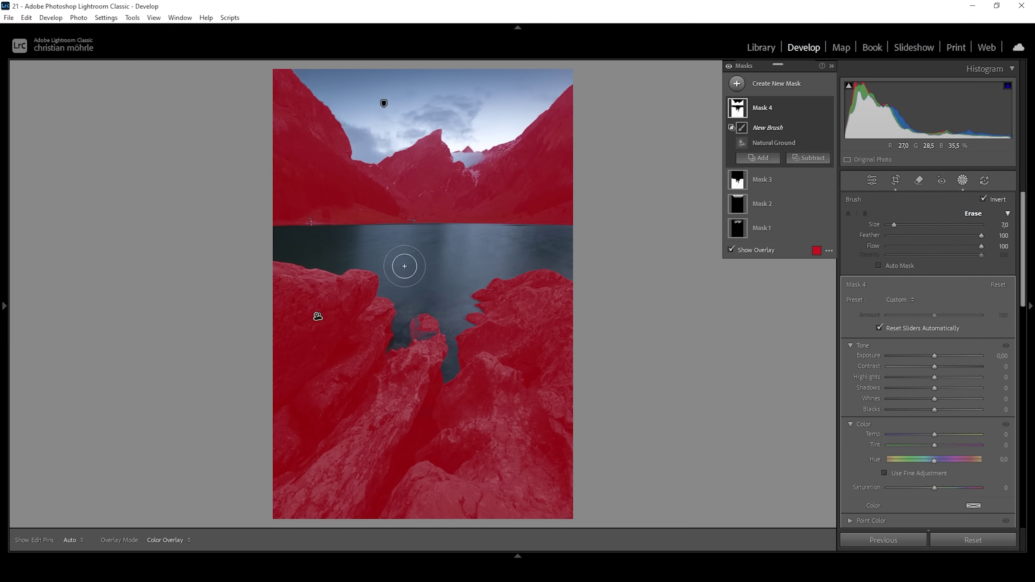
key(h)
drag(367, 275, 296, 270)
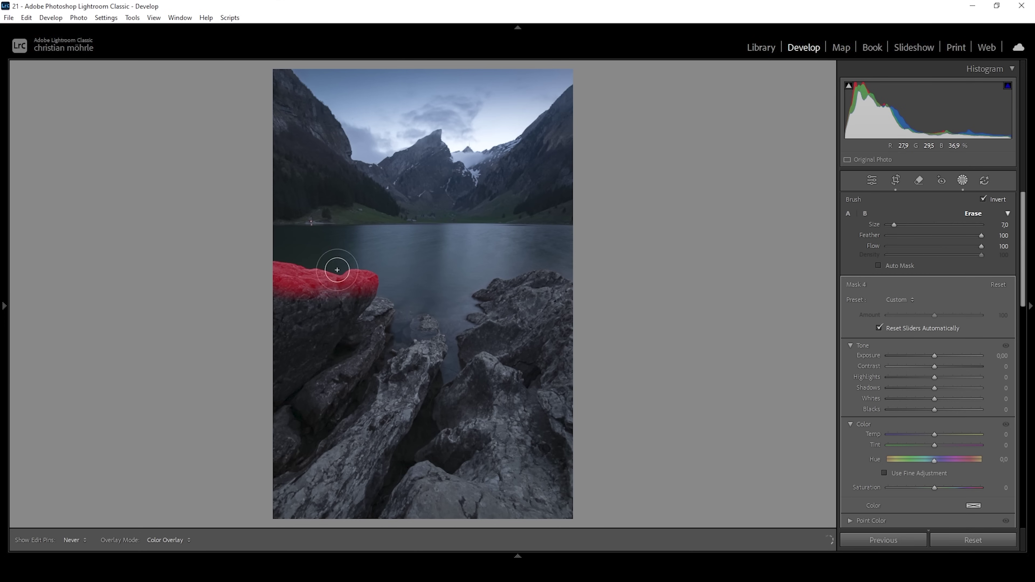
key(h)
key(h)
mouse_move(410, 307)
mouse_down()
mouse_move(383, 303)
mouse_move(392, 293)
mouse_move(427, 316)
mouse_move(398, 388)
mouse_move(368, 421)
mouse_up()
key(h)
key(bracketright)
key(bracketright)
key(bracketright)
key(bracketright)
key(h)
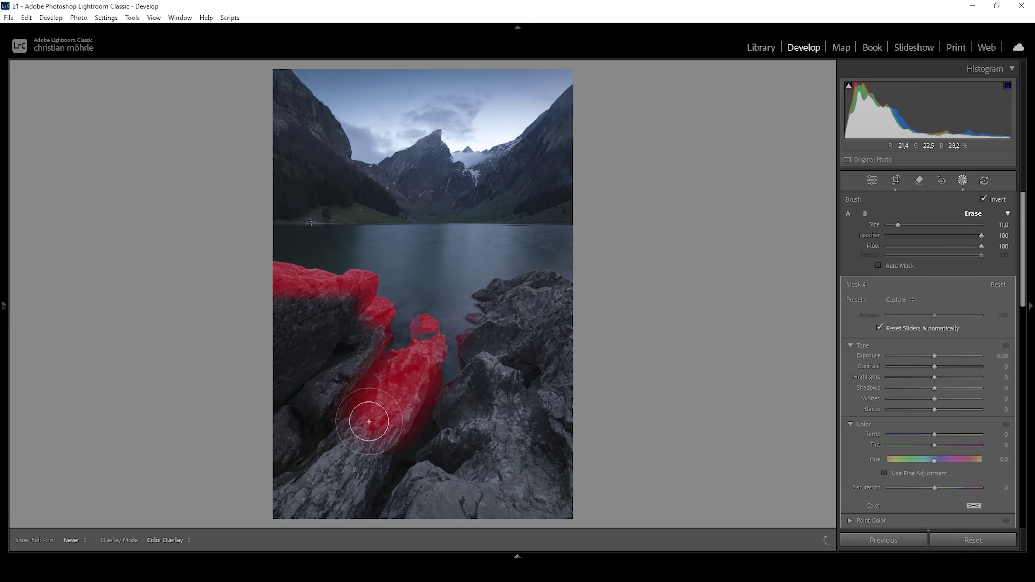
Step: Extend the brush selection to the rock tops on the right side of the lake, reducing the brush size to 9 for the lower rock
mouse_move(504, 294)
mouse_down()
mouse_move(554, 278)
mouse_move(536, 282)
mouse_move(579, 297)
mouse_up()
key(h)
key(bracketleft)
key(bracketleft)
mouse_move(497, 369)
mouse_down()
mouse_move(519, 418)
mouse_move(503, 370)
mouse_up()
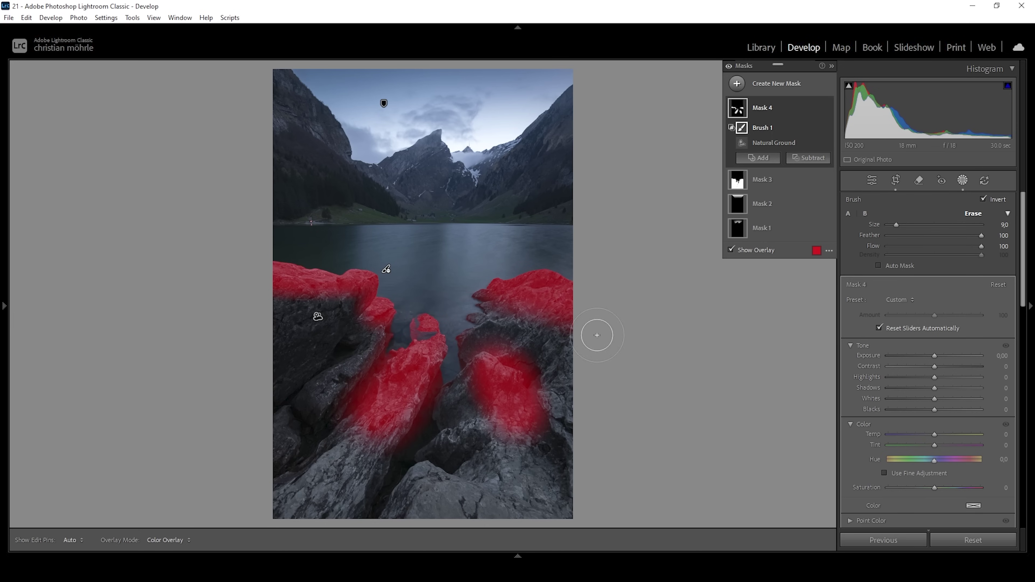
Step: Brighten the painted rock highlights with Exposure 0.28 and Whites 67
drag(935, 356, 939, 356)
drag(938, 398, 966, 398)
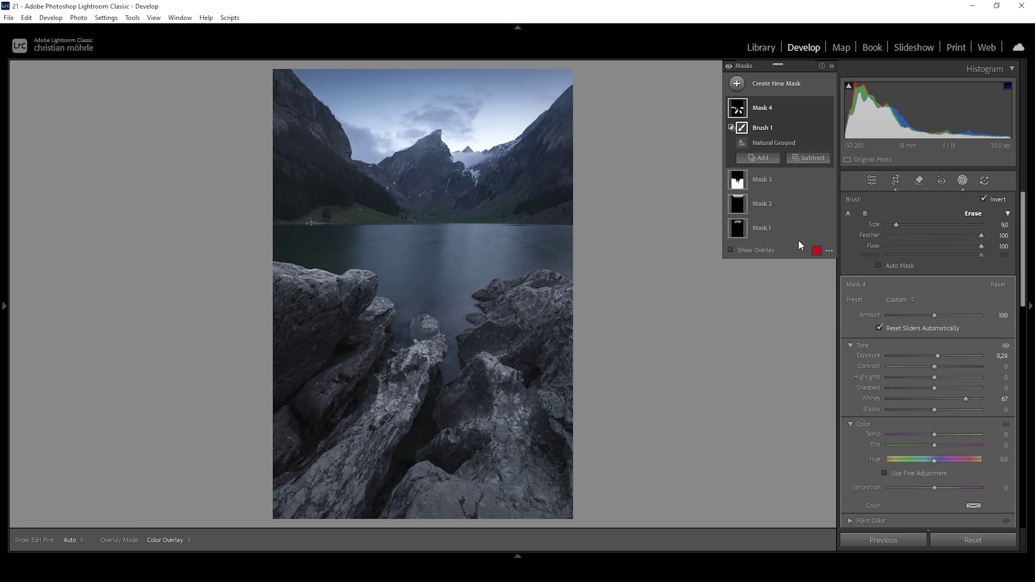
Step: Add a landscape mask that covers the Water
click(736, 84)
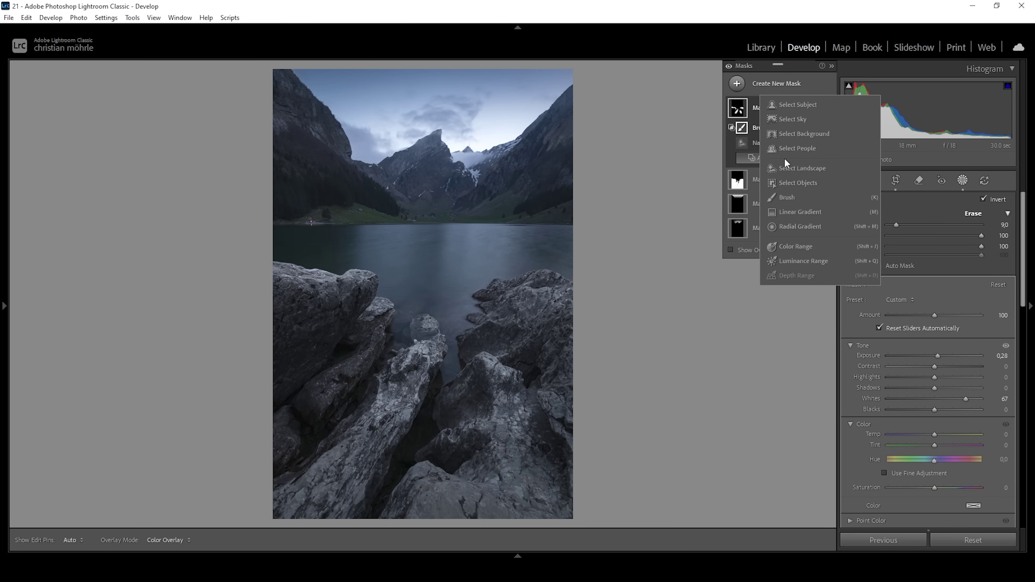
key(Escape)
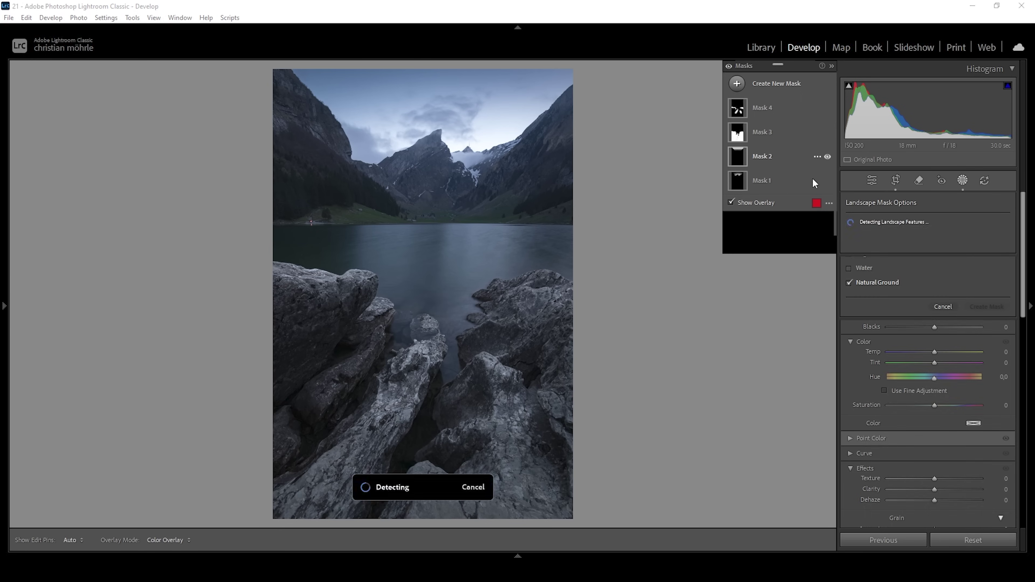
click(869, 269)
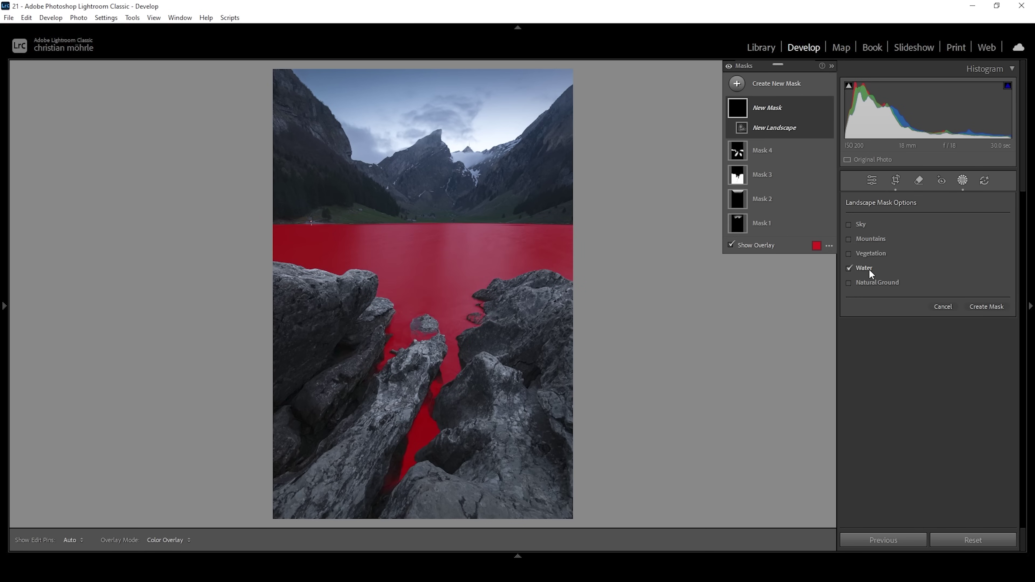
click(972, 310)
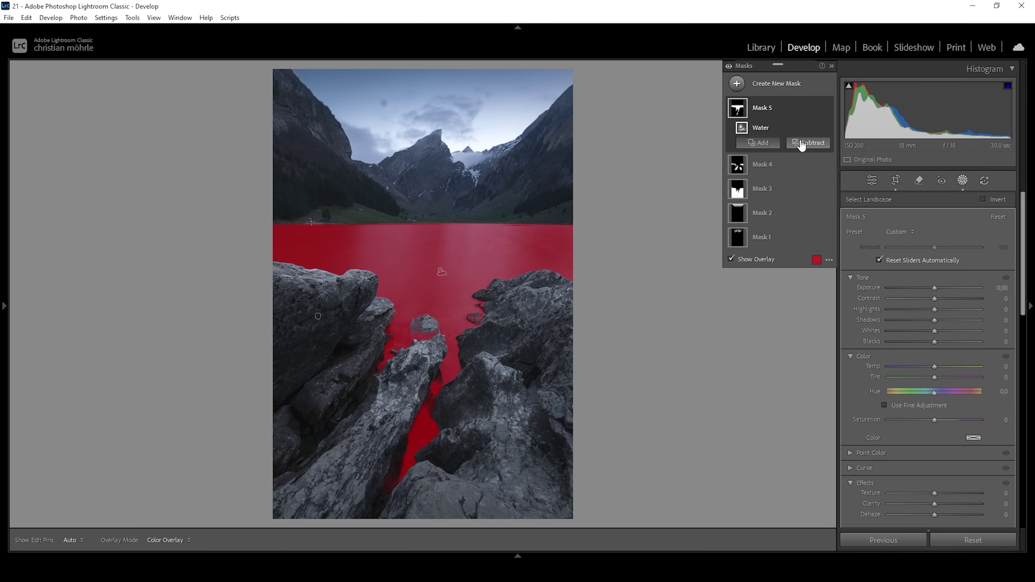
Step: Subtract a linear gradient from the water mask to exclude the water between the foreground rocks and keep the far part of the lake
click(813, 143)
click(841, 275)
drag(437, 313, 438, 204)
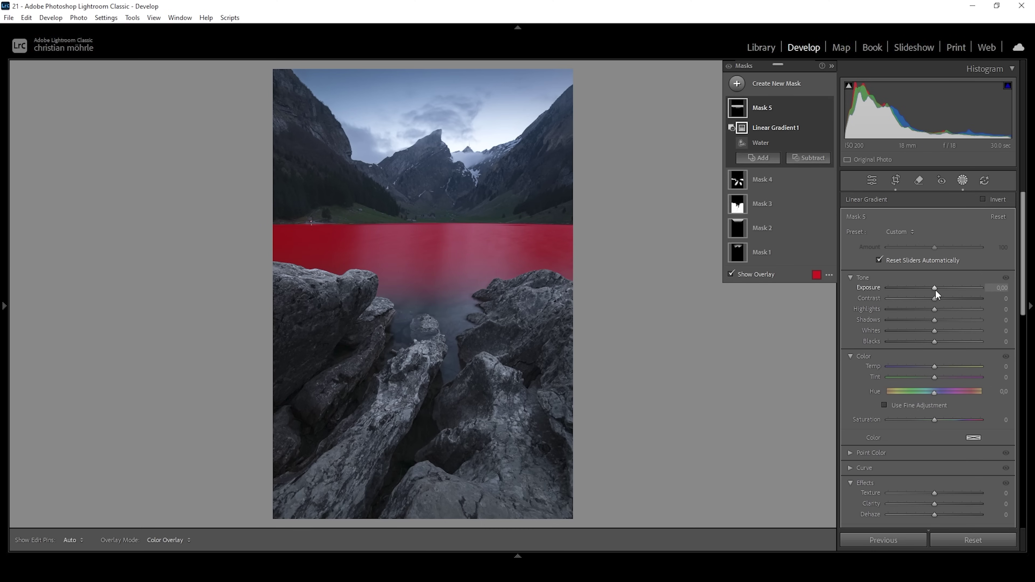
Step: Brighten the distant lake surface with Exposure 0.93, Contrast 9 and Whites 27
drag(935, 292, 946, 292)
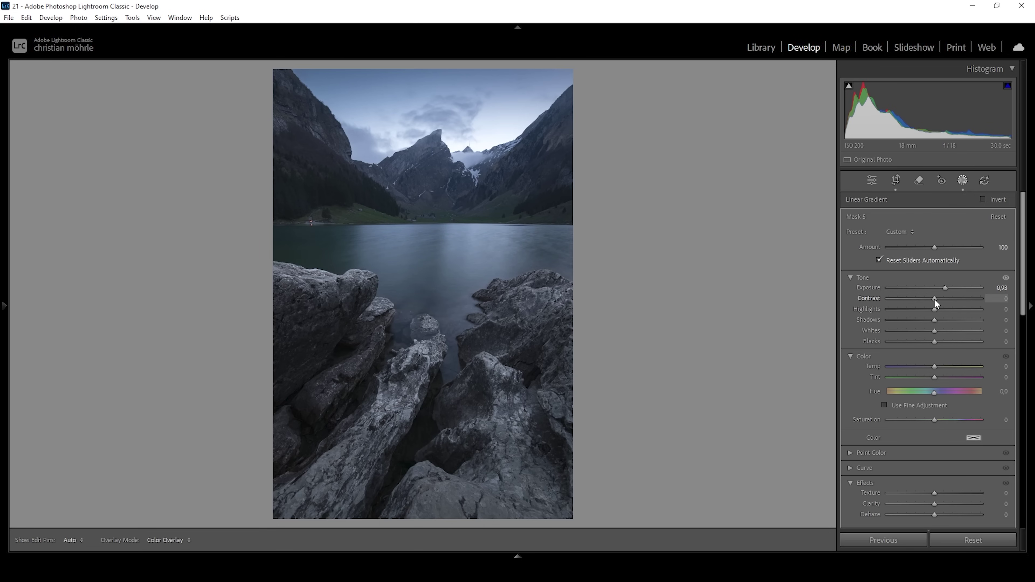
drag(939, 300, 953, 331)
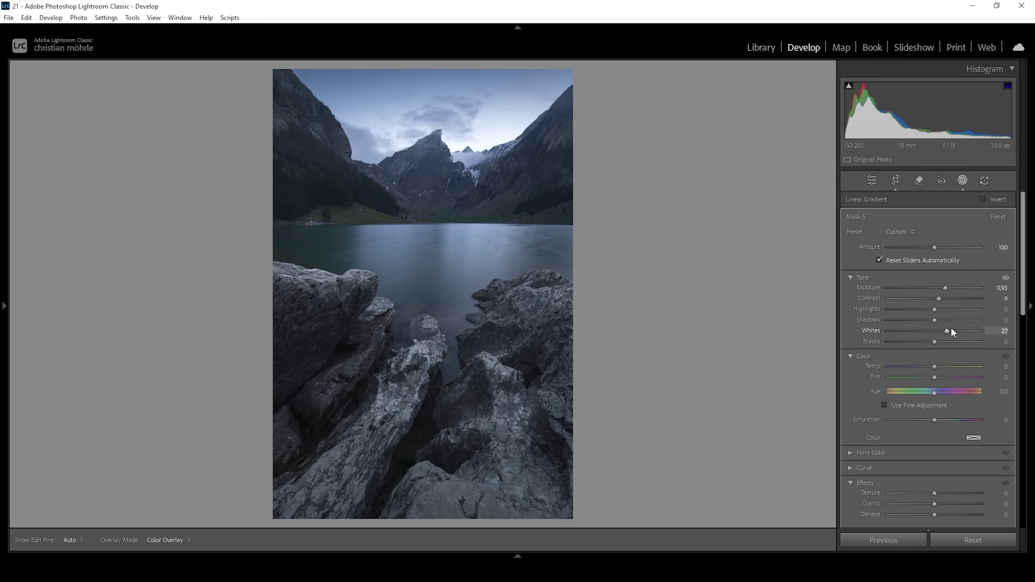
Step: Create another separate landscape mask covering the entire Water area
click(746, 158)
click(800, 168)
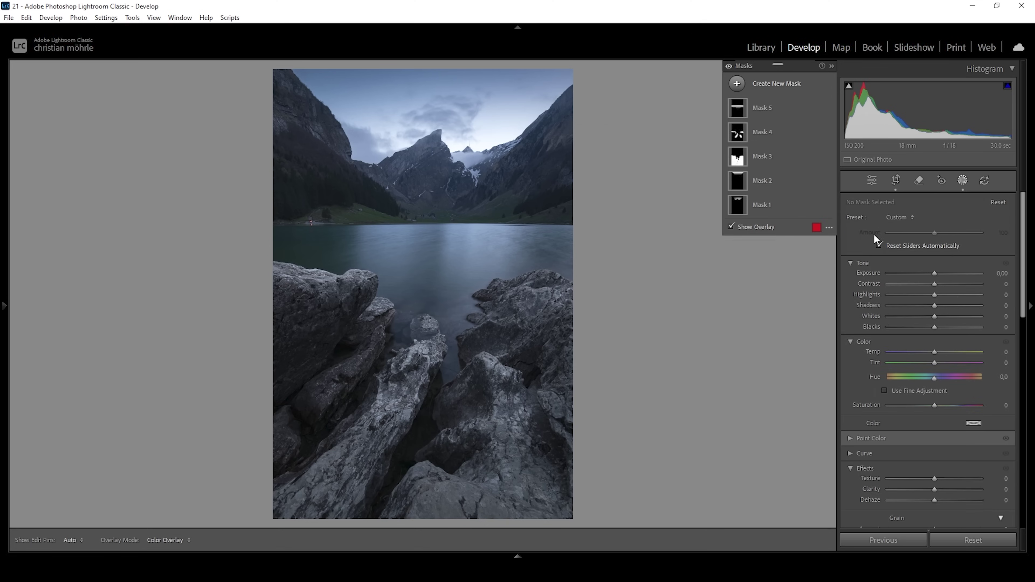
click(864, 267)
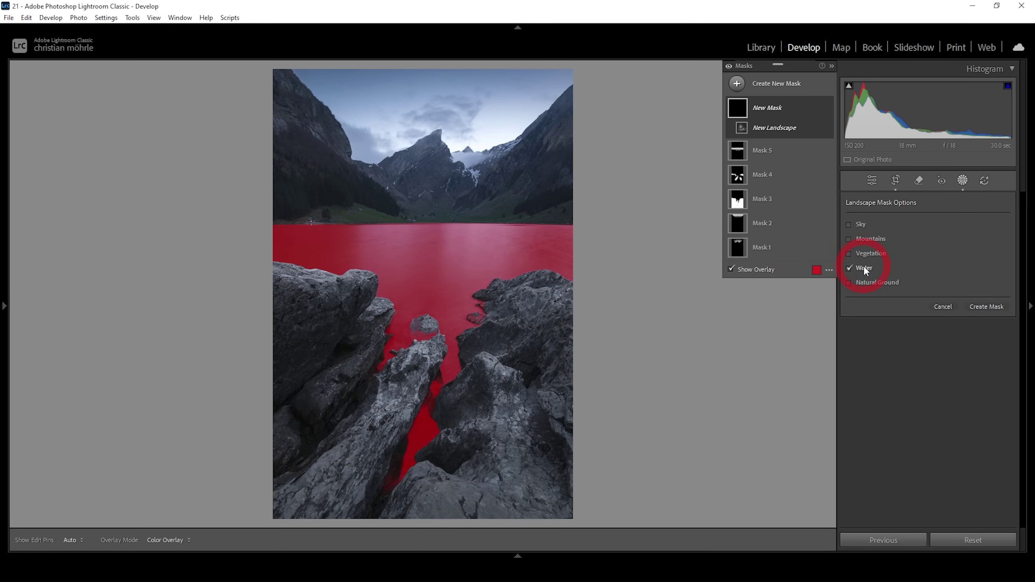
click(982, 307)
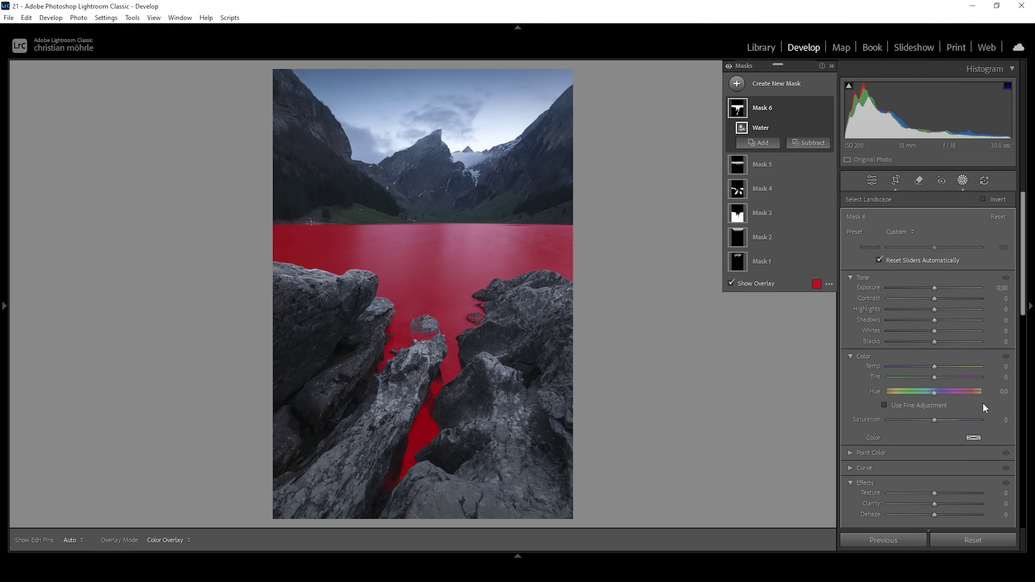
Step: Add local contrast to the water mask with Texture 14 and Clarity 9
scroll(980, 406, down, 4)
drag(934, 352, 935, 349)
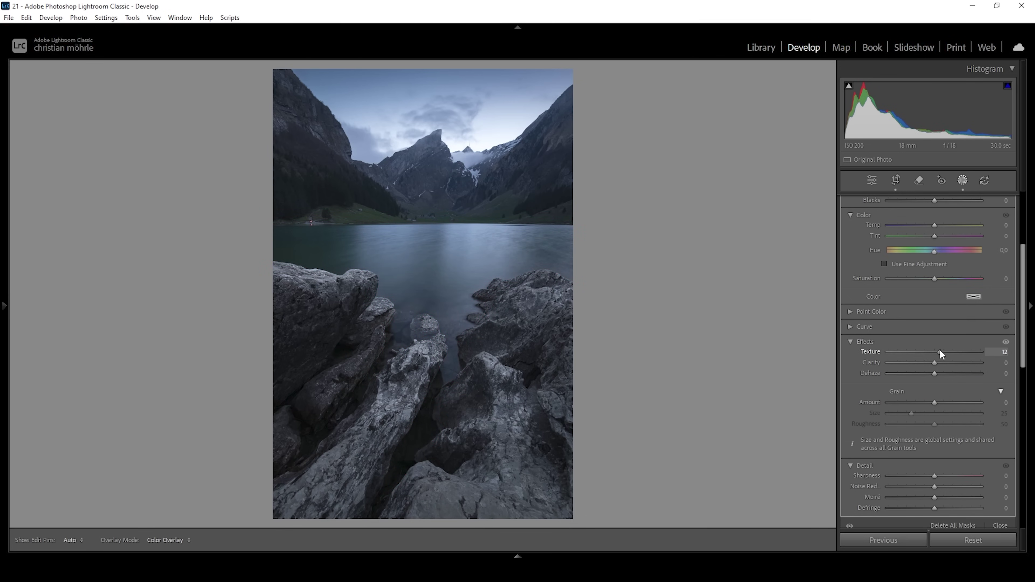
drag(940, 349, 938, 354)
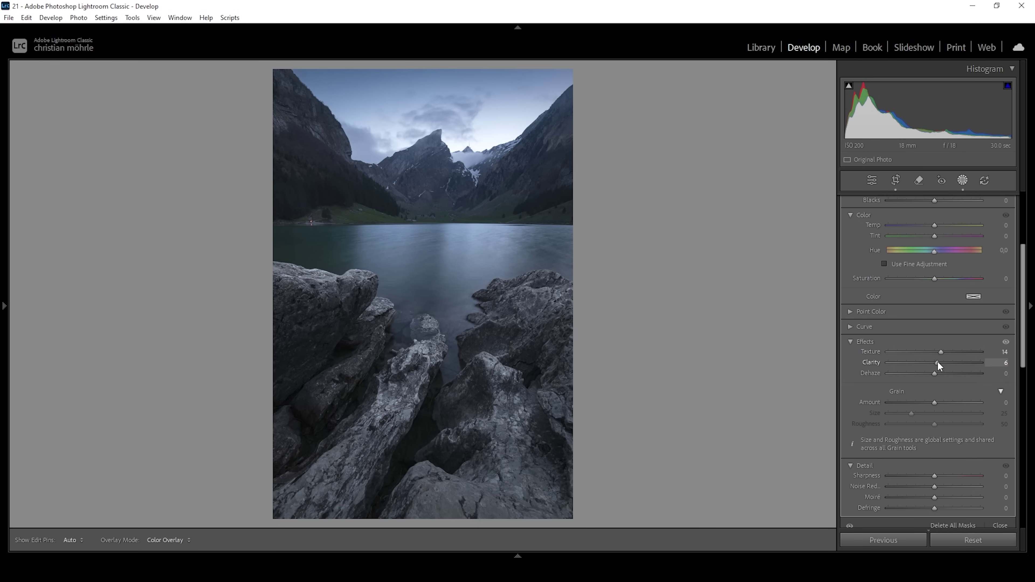
drag(939, 361, 939, 363)
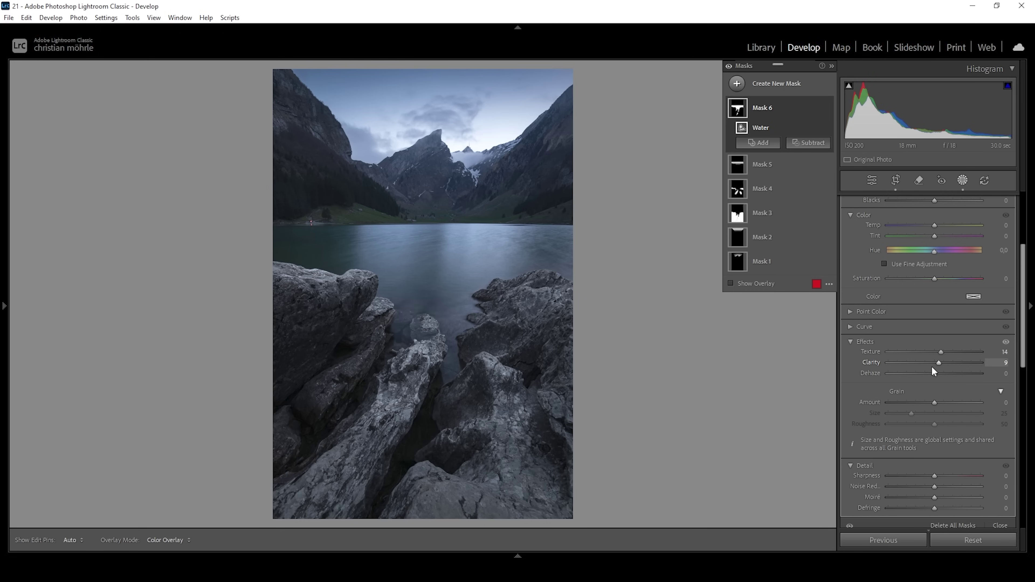
Step: Create a new landscape mask that covers the Mountains
click(736, 83)
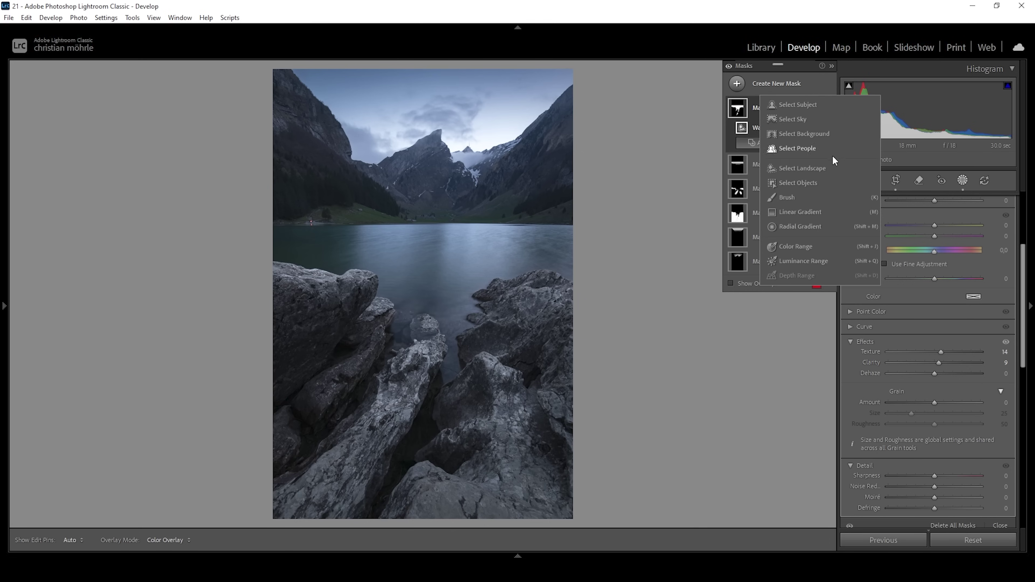
click(824, 168)
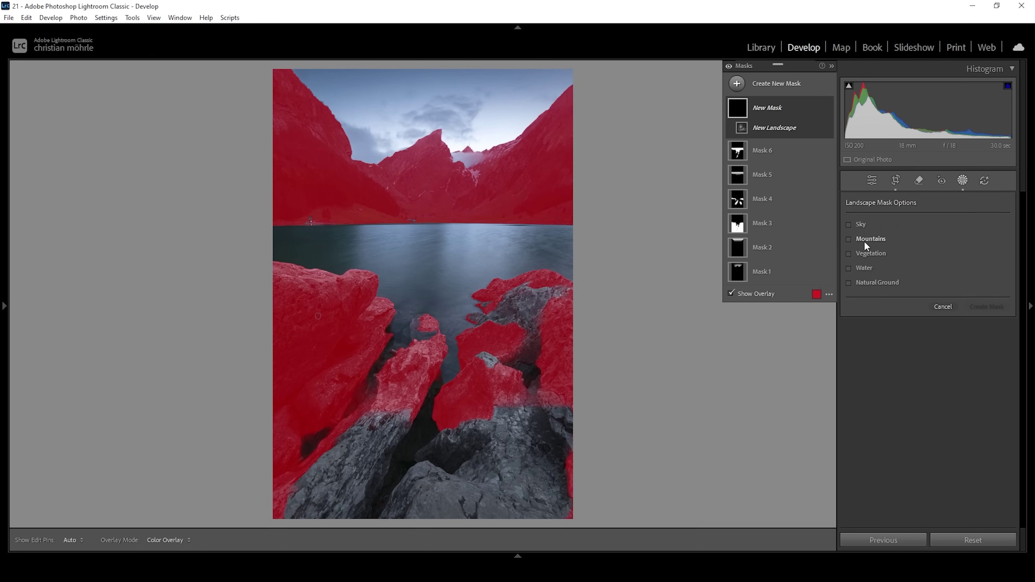
click(866, 238)
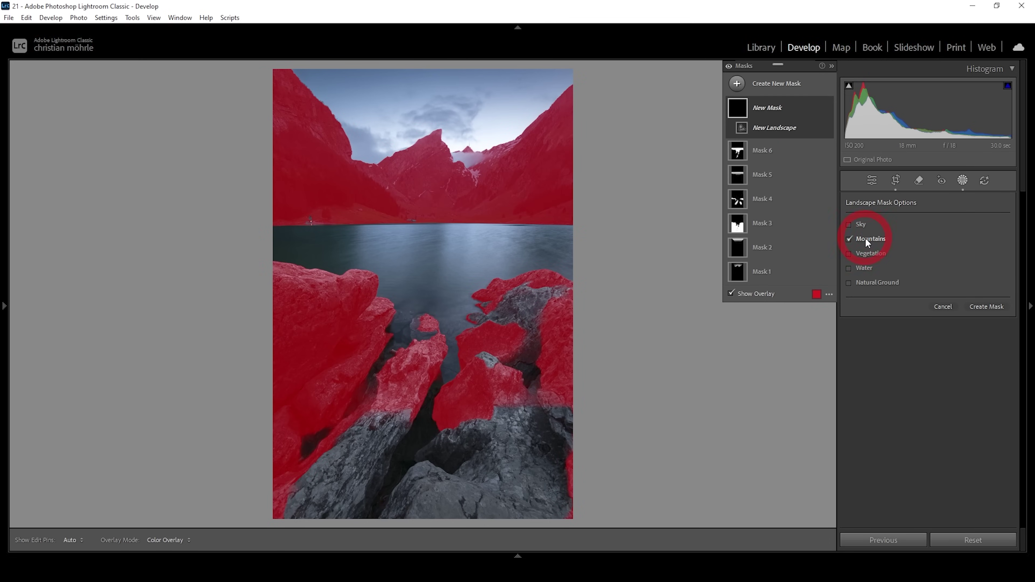
click(980, 306)
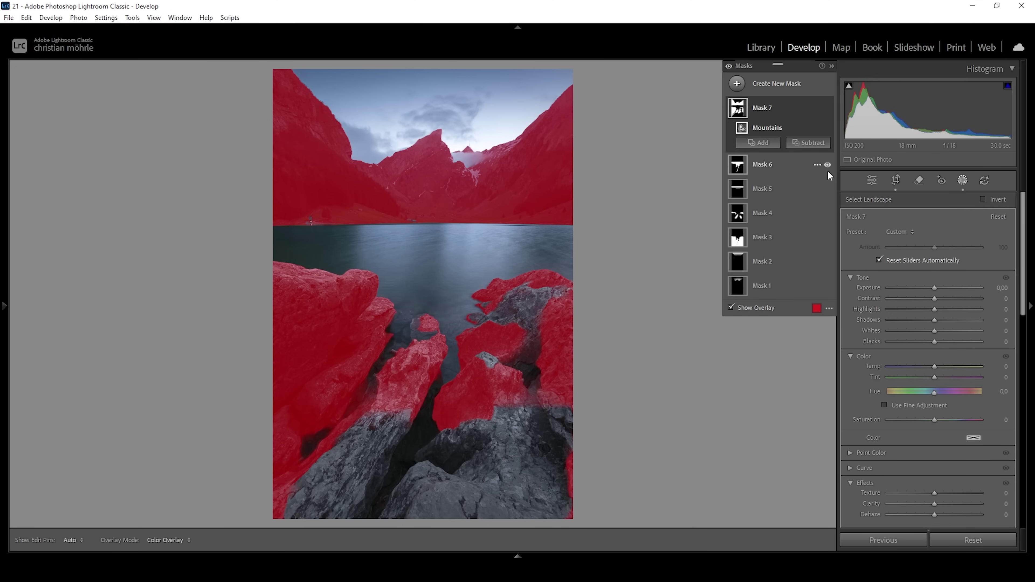
Step: Subtract a linear gradient from the mountains mask at the far shoreline to exclude the foreground rocks
click(813, 143)
click(826, 306)
drag(422, 252, 421, 220)
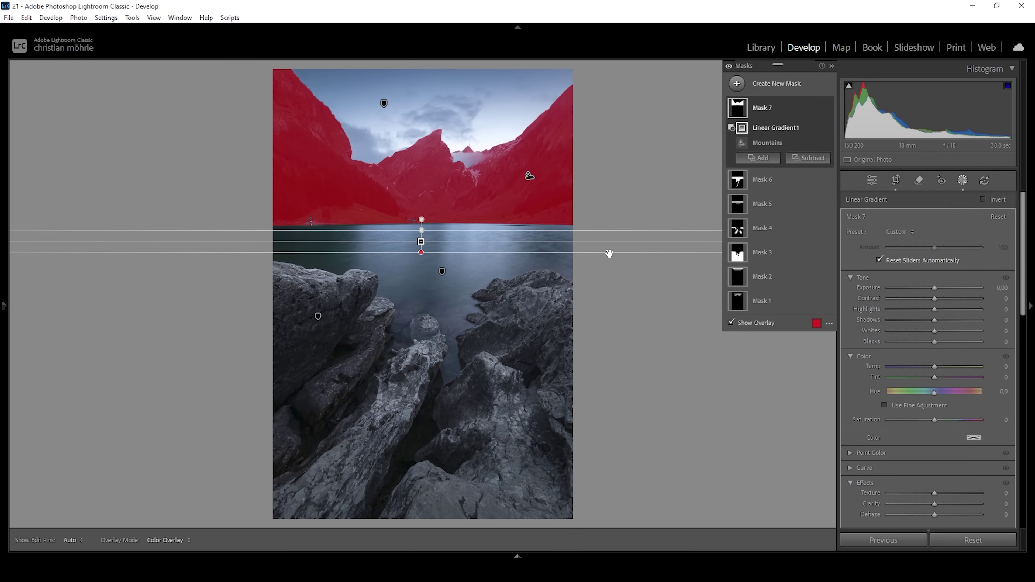
Step: Adjust the masked mountains with Exposure 0.47, Contrast 16, Shadows −13, Blacks 3, Saturation −9 and Clarity −27
drag(936, 288, 929, 320)
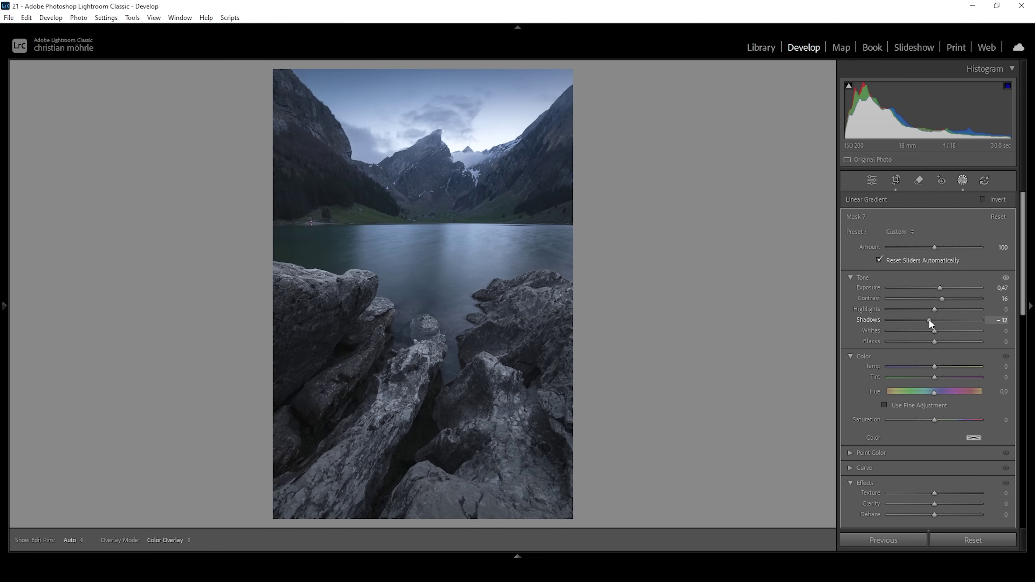
drag(929, 320, 936, 341)
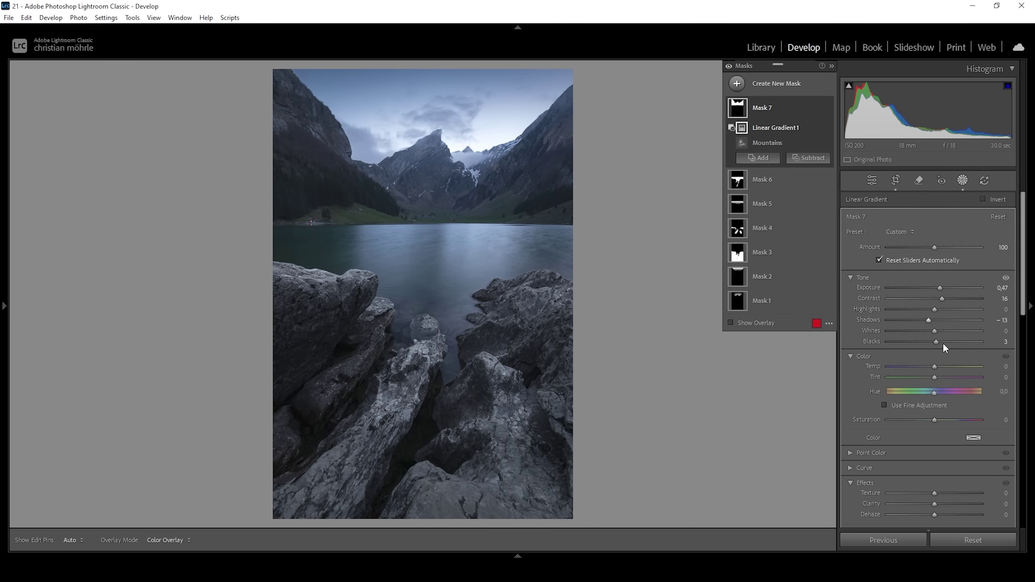
drag(934, 505, 925, 505)
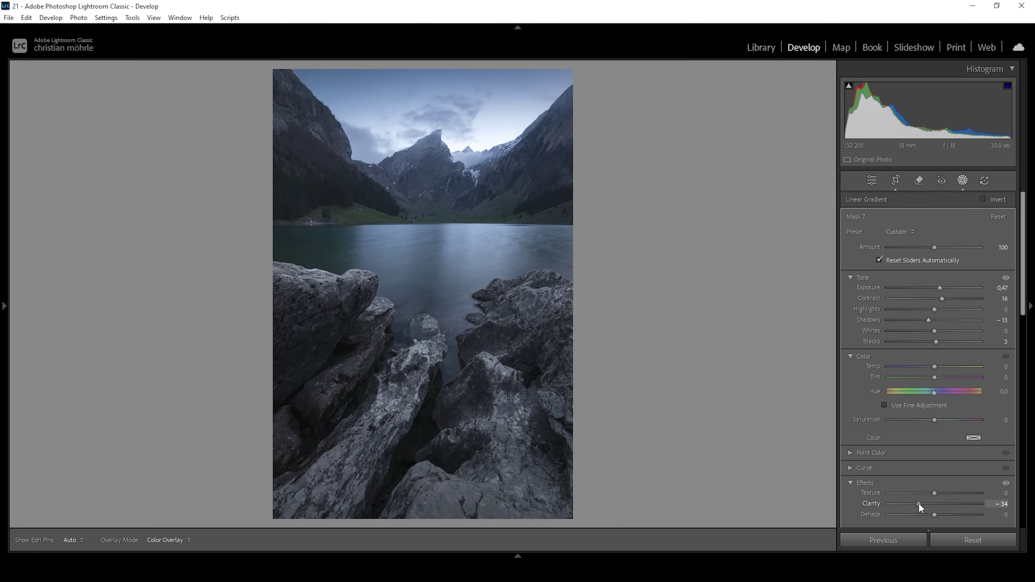
drag(919, 504, 922, 504)
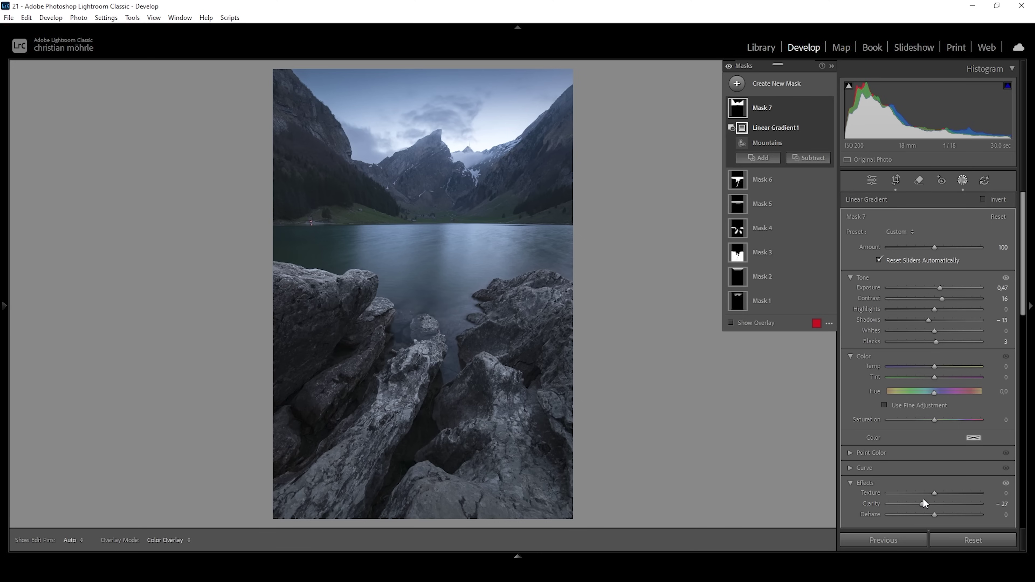
drag(934, 420, 928, 420)
Step: Create a new sky mask and subtract the Mountains landscape selection from it
click(747, 80)
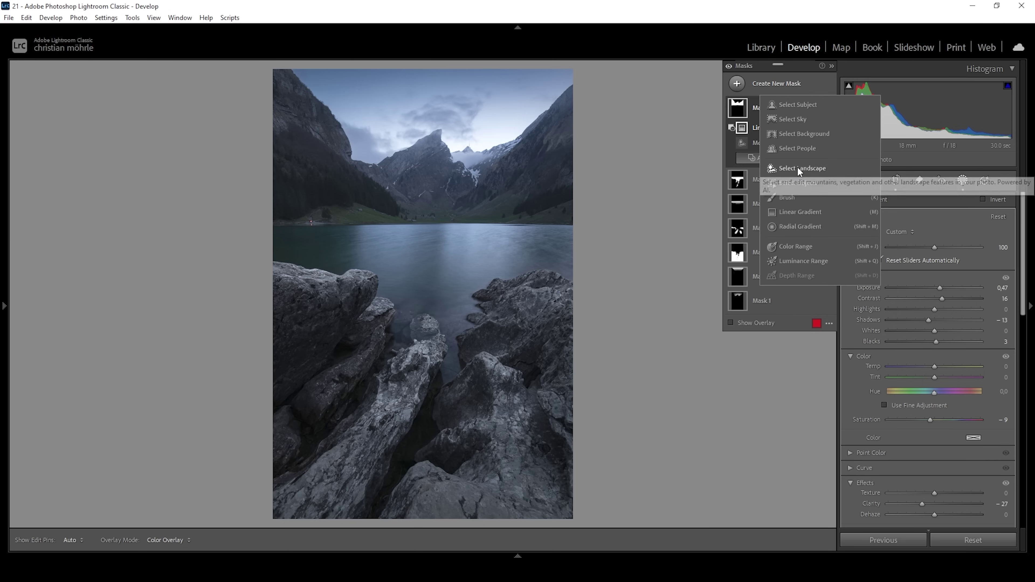
click(811, 118)
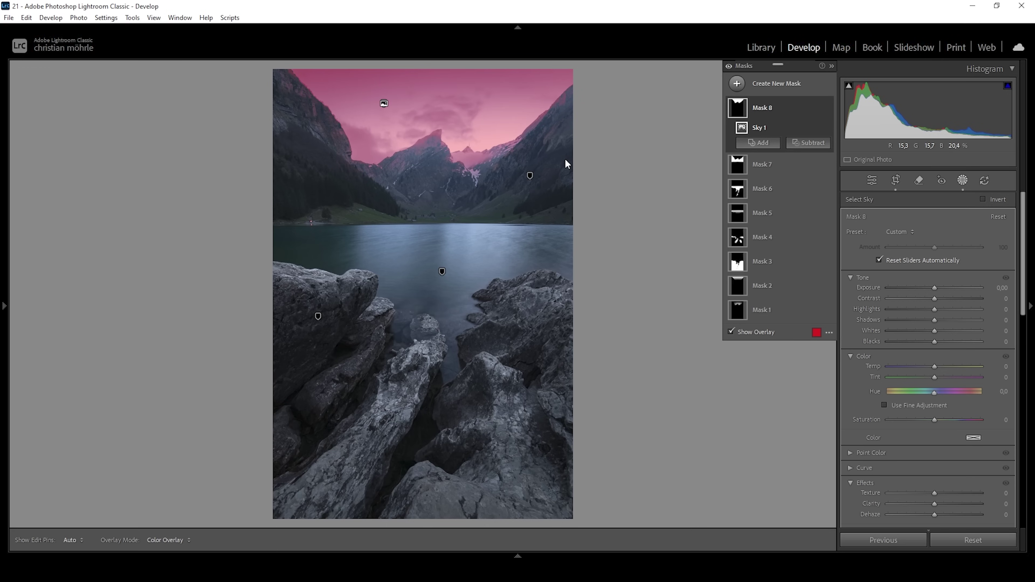
click(806, 143)
click(832, 231)
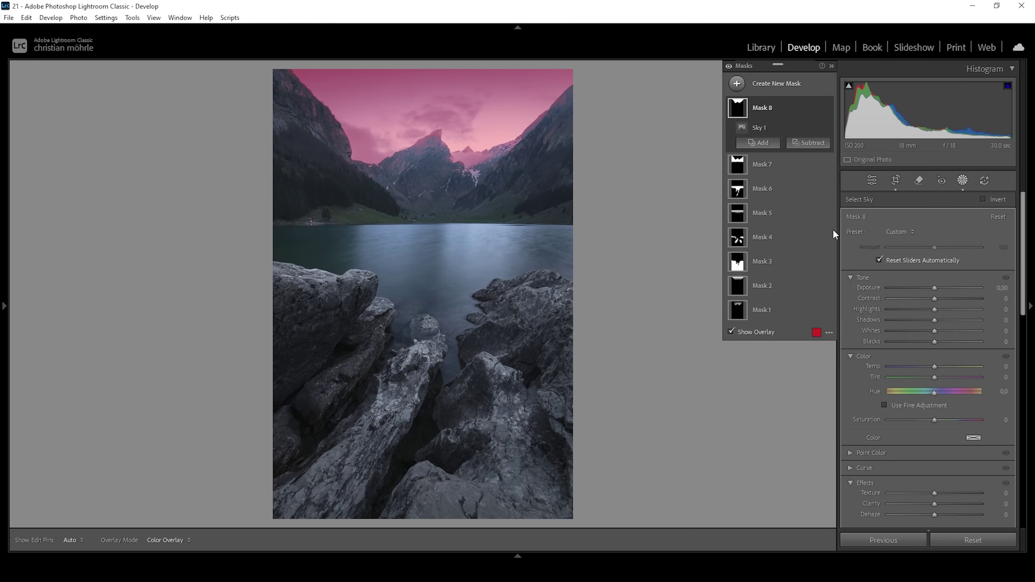
click(880, 239)
click(986, 307)
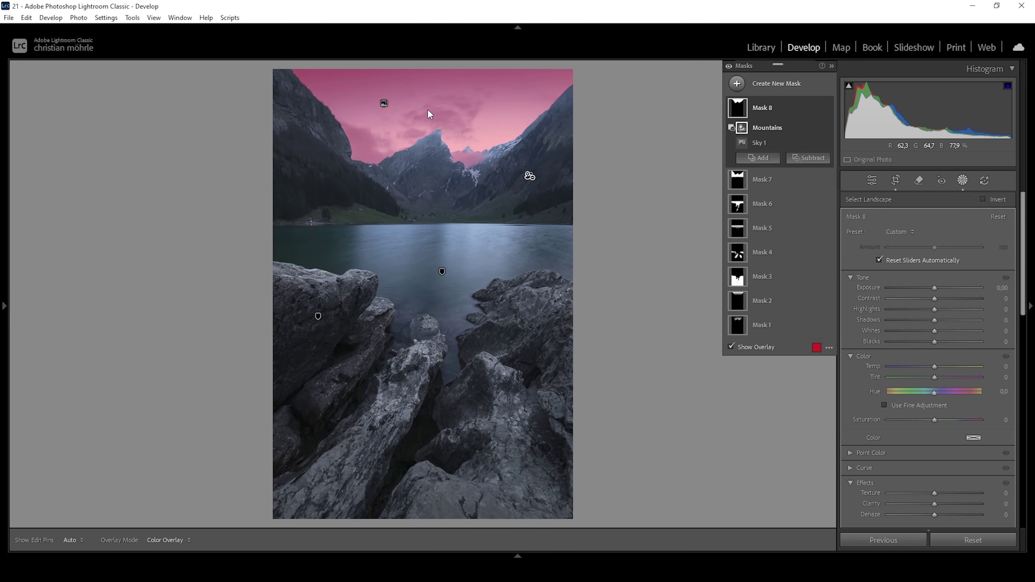
Step: Bring out the clouds in the sky mask with Contrast 50, Saturation −6 and Clarity 10
drag(934, 296, 957, 298)
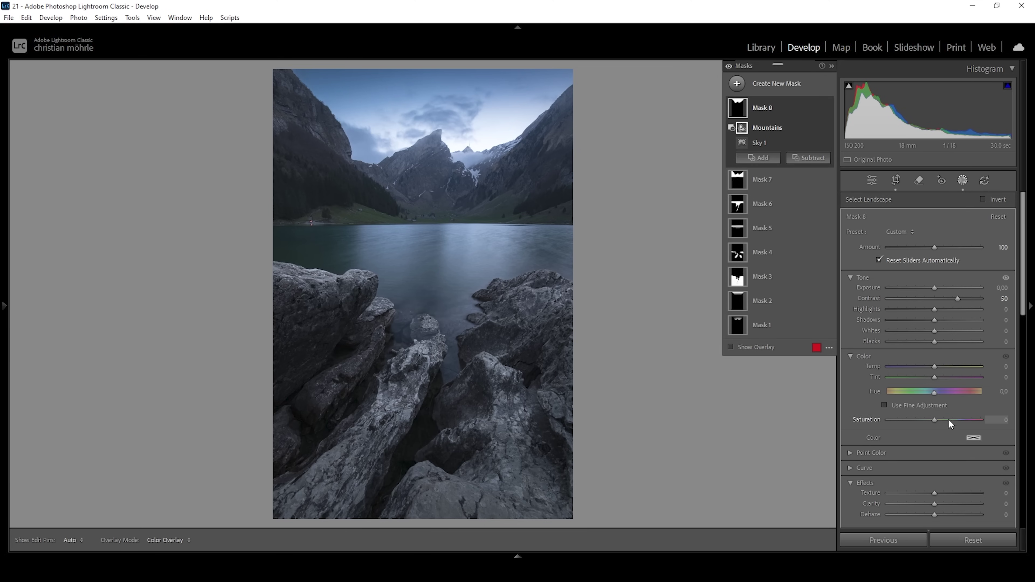
drag(934, 419, 932, 418)
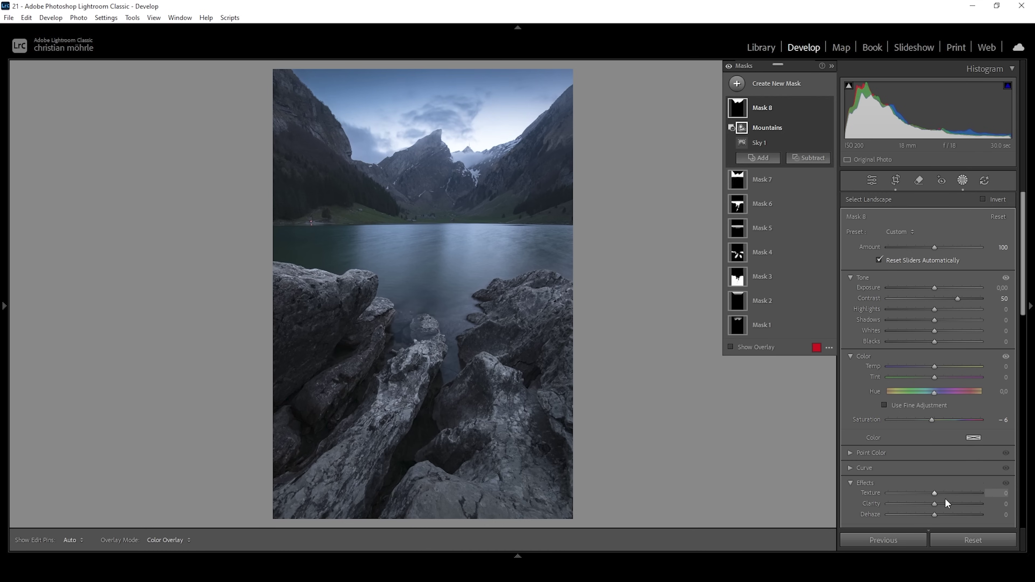
drag(936, 504, 947, 506)
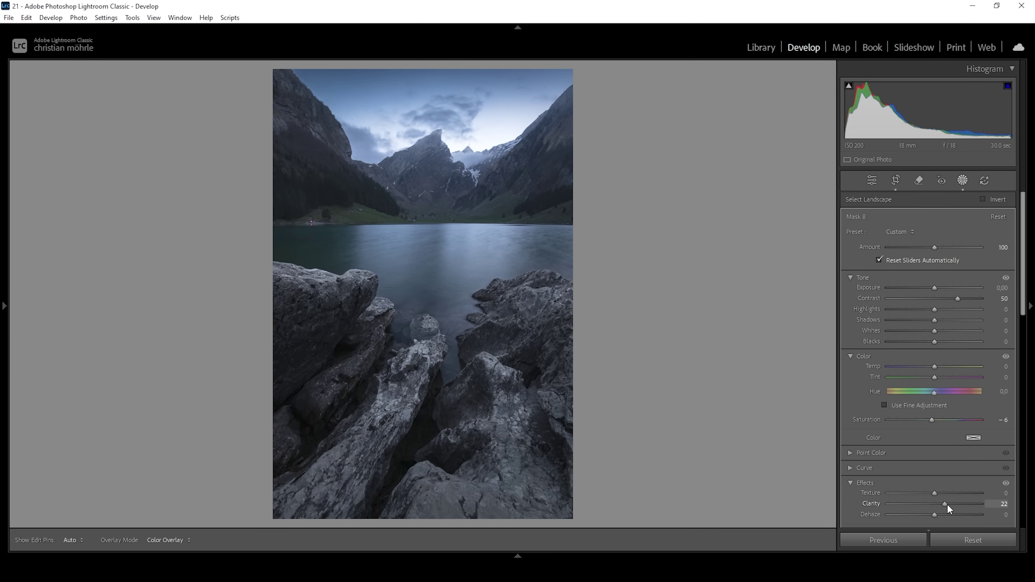
drag(946, 505, 942, 504)
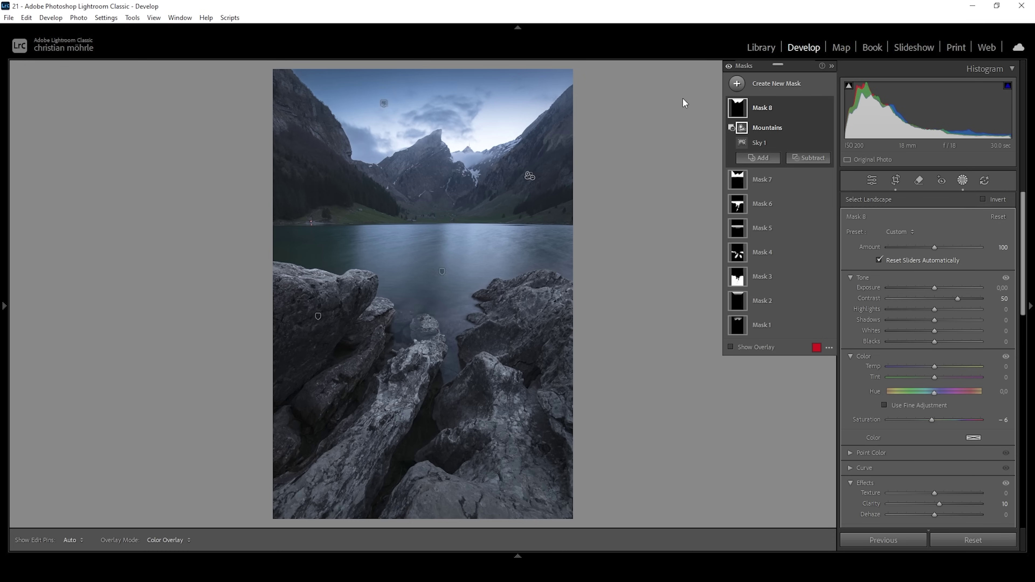
Step: Add a radial gradient mask over the bright sky beside the central peak and give it a glow with Blacks 36 and Dehaze −23
click(737, 83)
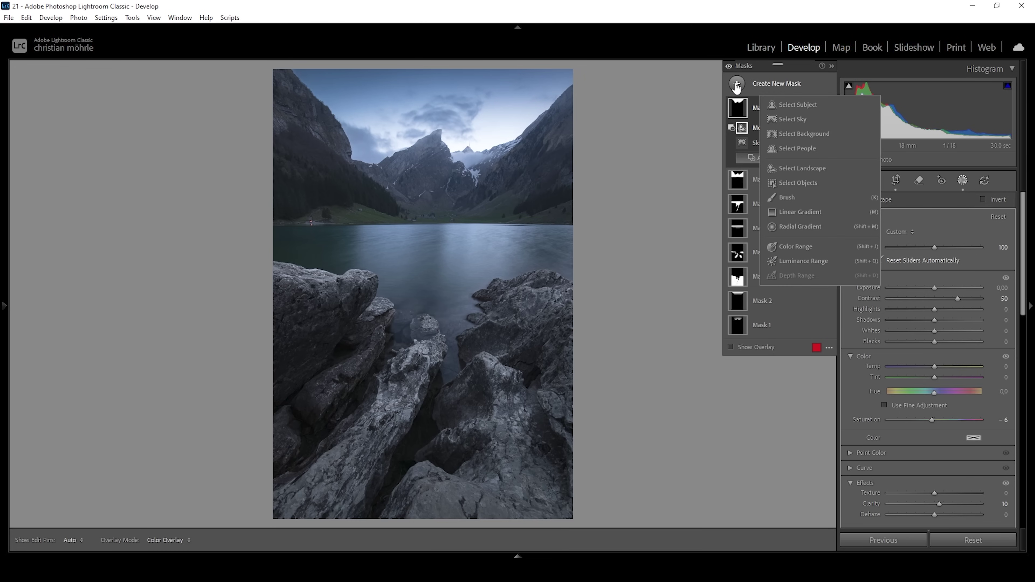
click(786, 228)
mouse_move(476, 145)
mouse_down()
mouse_move(528, 173)
mouse_move(552, 130)
mouse_move(480, 143)
mouse_move(485, 137)
mouse_up()
drag(551, 130, 555, 127)
drag(484, 168, 485, 172)
drag(477, 105, 476, 98)
drag(934, 359, 915, 385)
scroll(966, 376, down, 3)
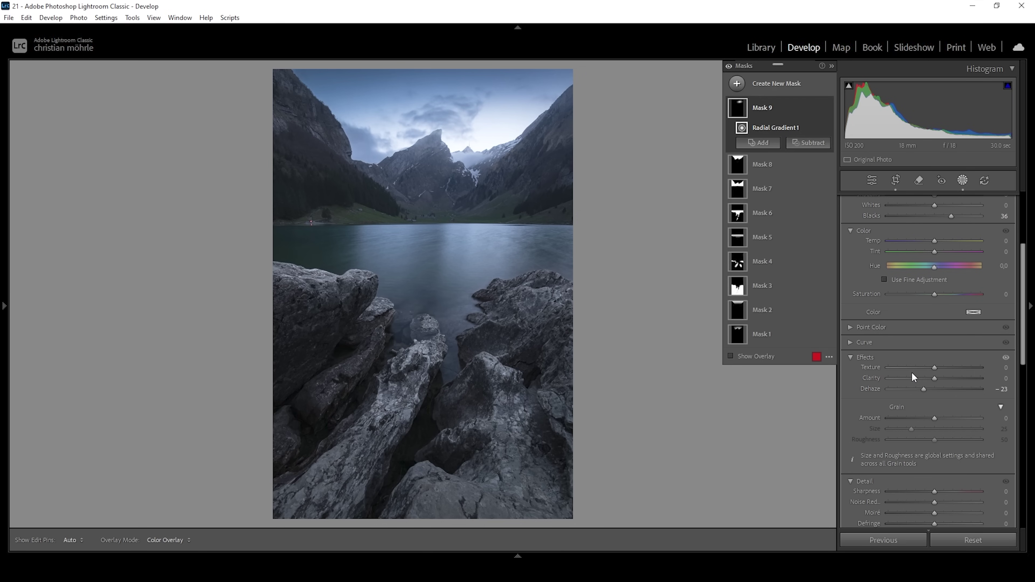
Step: Create a linear gradient mask fading from the upper sky down to just above the far shore
click(737, 84)
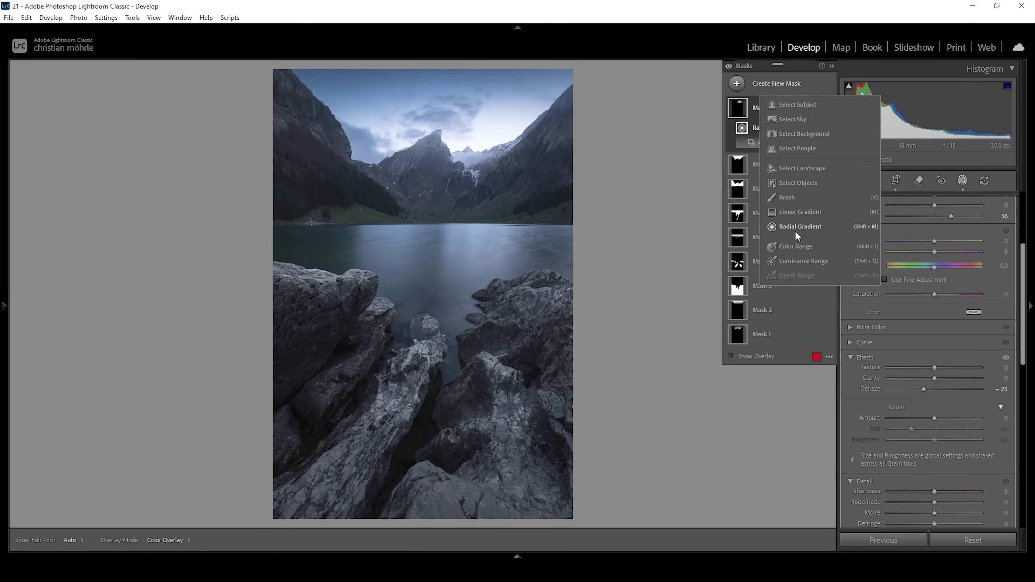
click(799, 219)
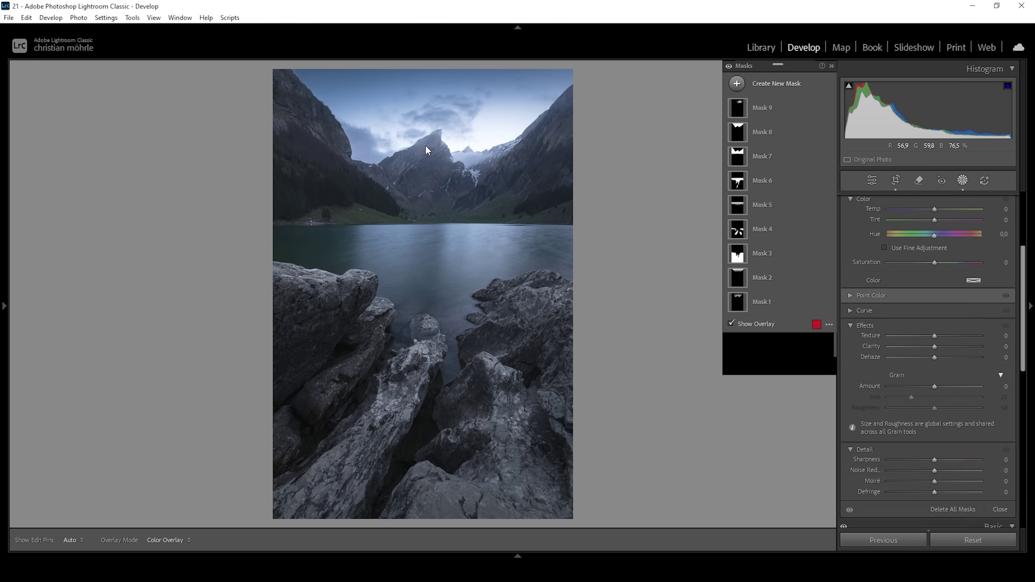
drag(432, 106, 433, 202)
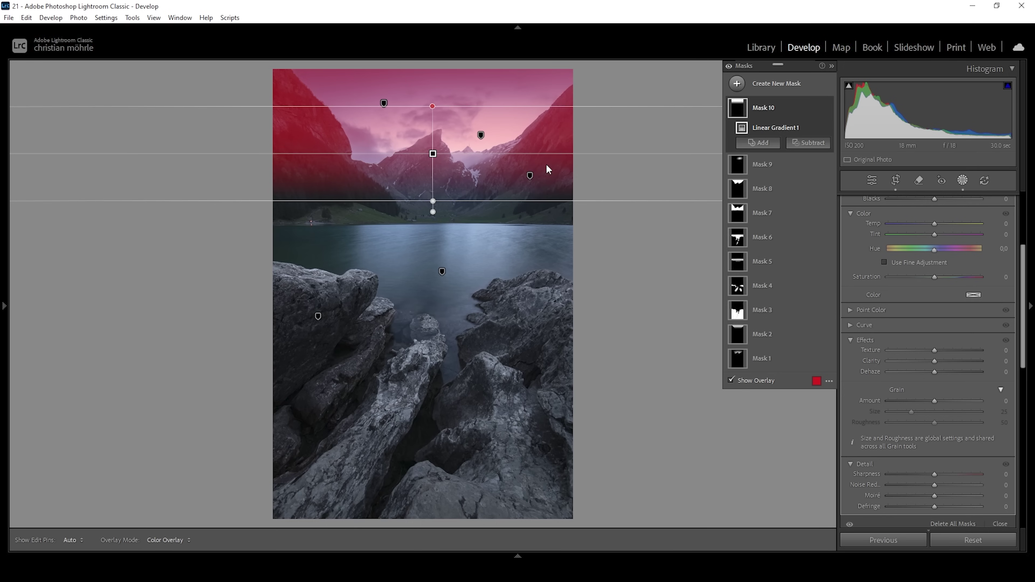
Step: Subtract a wide radial gradient from the linear gradient mask to exclude the area around the central peak
click(809, 143)
click(829, 289)
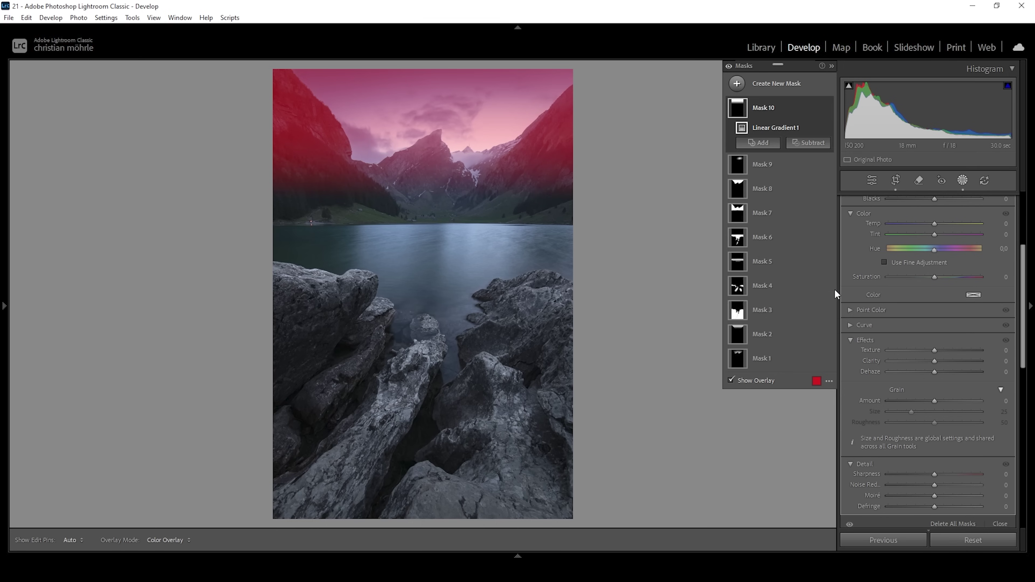
drag(447, 163, 557, 217)
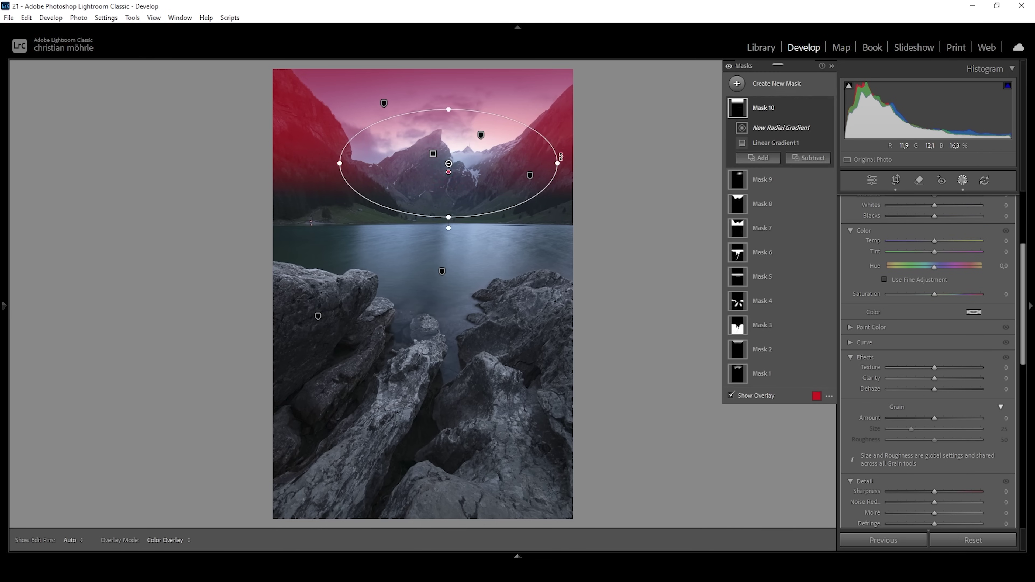
drag(483, 155, 484, 143)
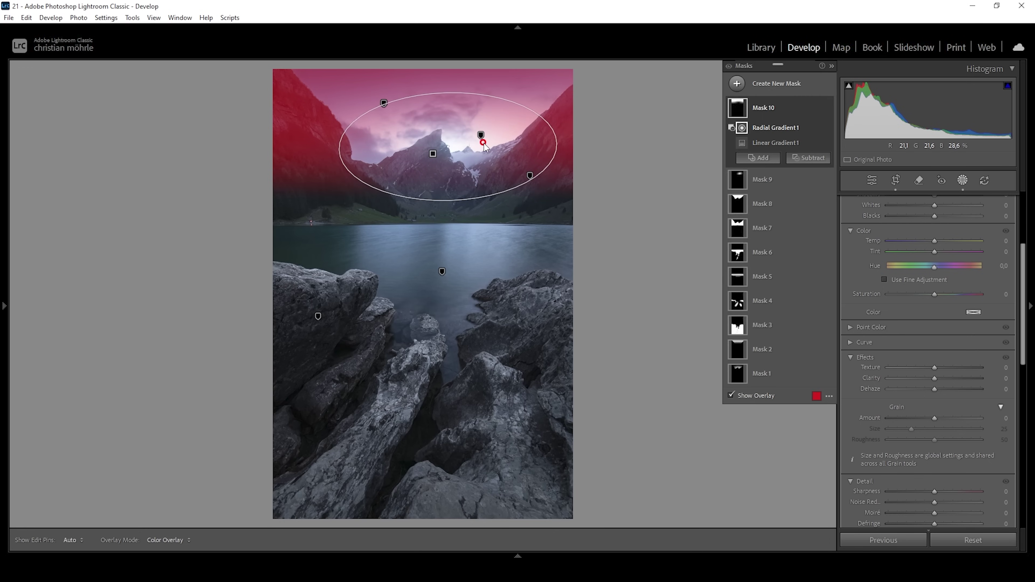
Step: Darken the outer sky and mountains with Exposure −0.19 and Shadows −52, and compare the photo with and without all masks
drag(931, 336, 933, 305)
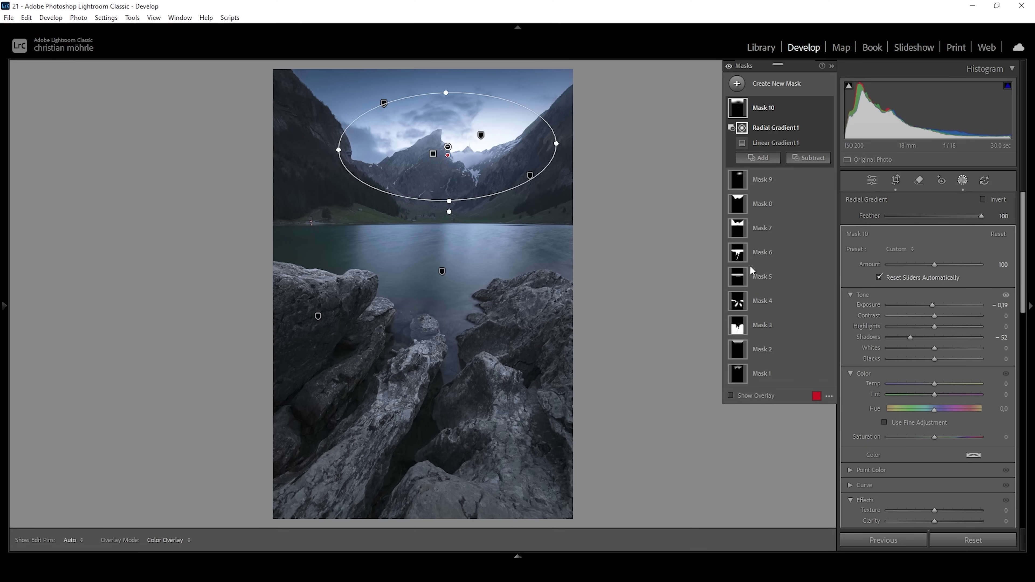
click(729, 66)
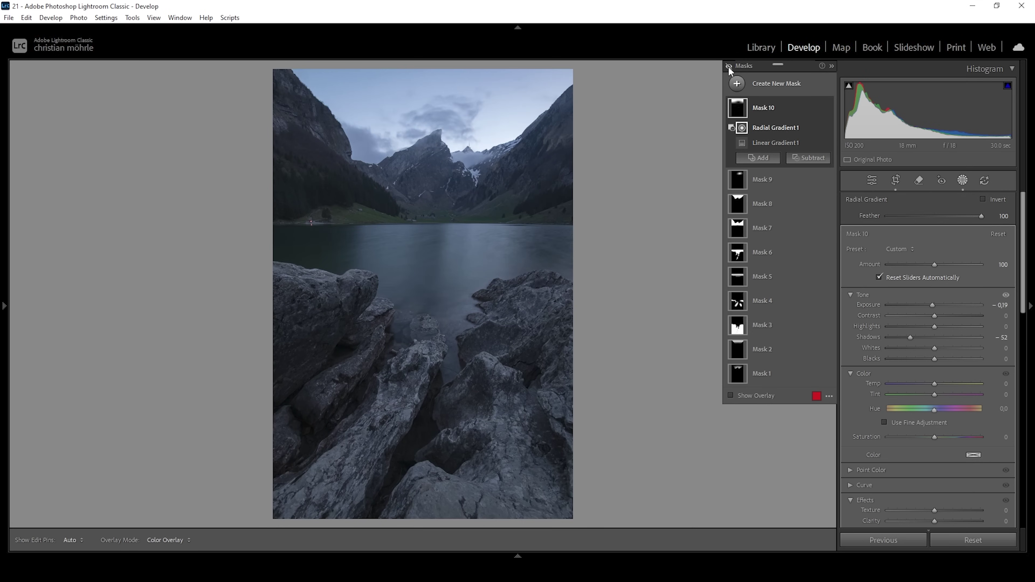
click(729, 66)
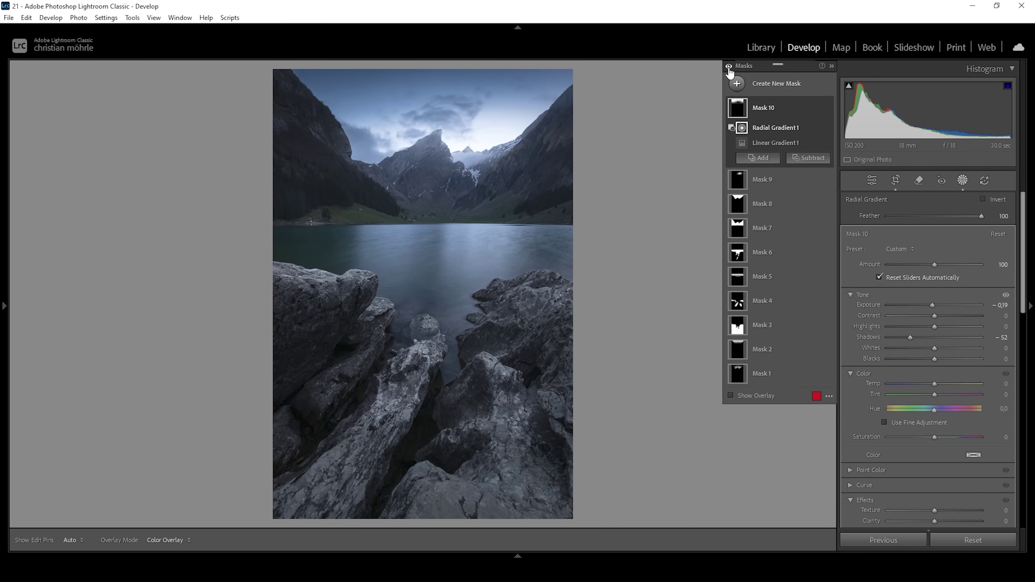
Step: Leave masking and set the Yellow and Green saturation to −100 in the Color Mixer
click(872, 181)
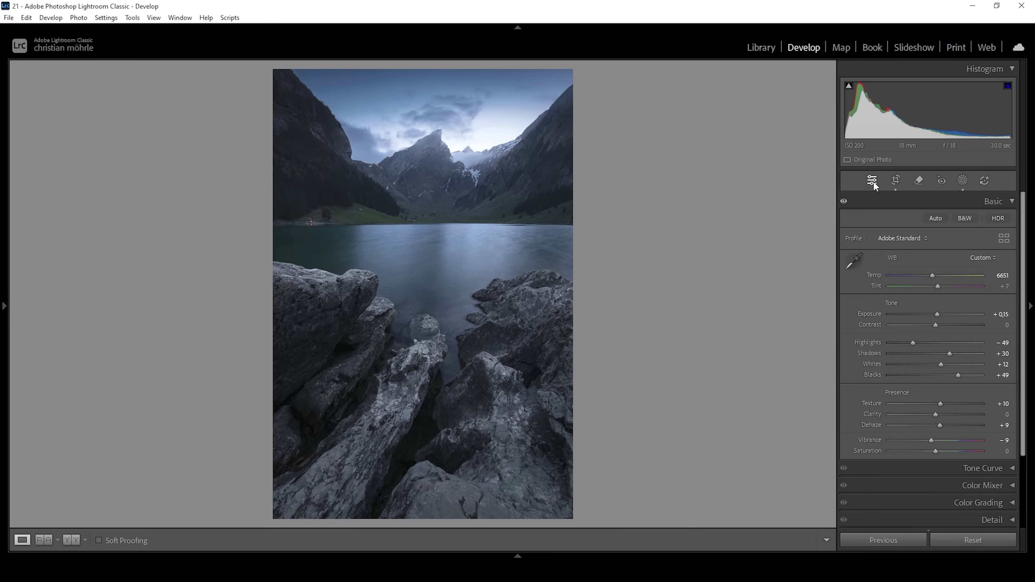
click(990, 202)
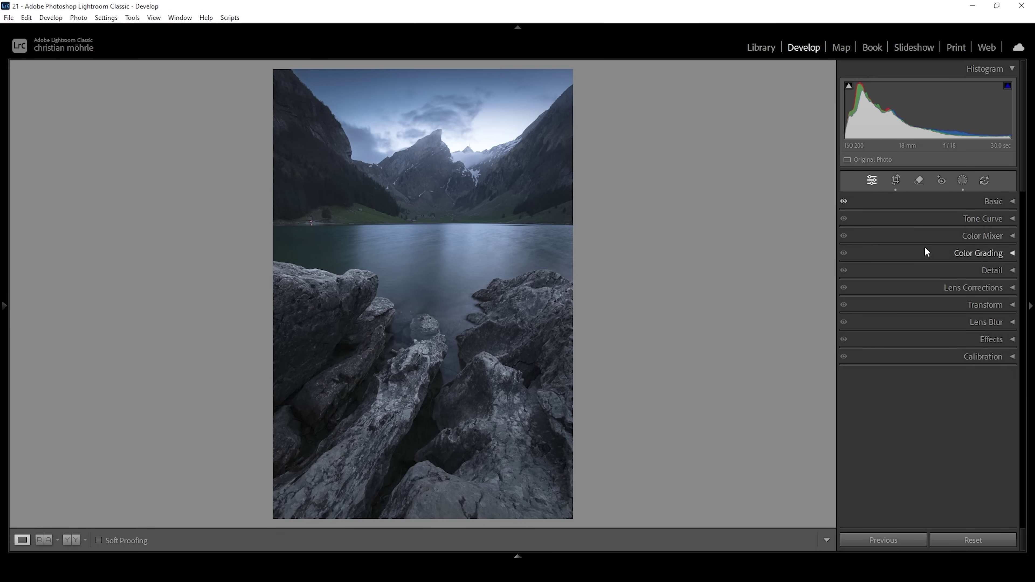
click(930, 239)
click(913, 286)
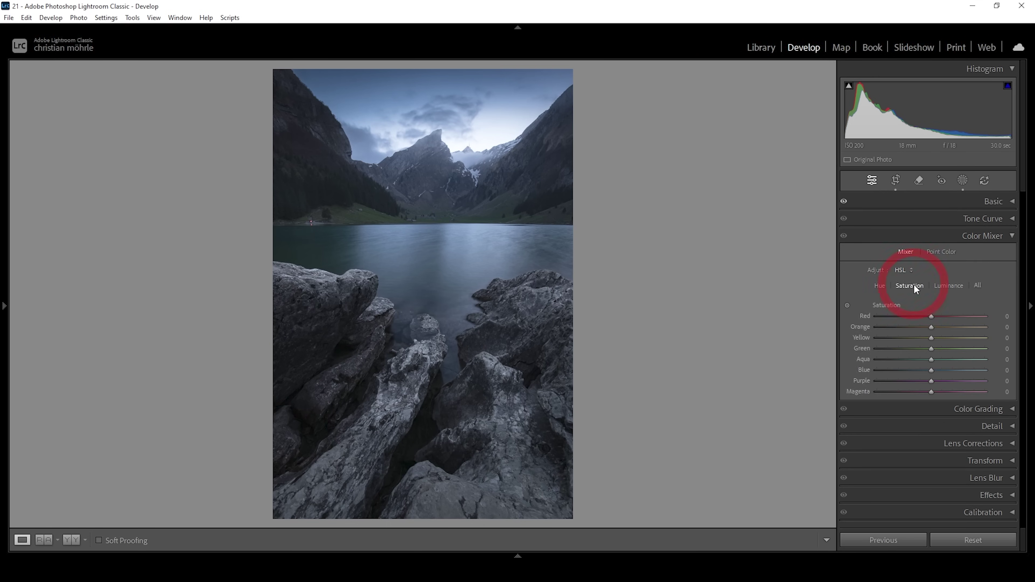
drag(931, 338, 714, 340)
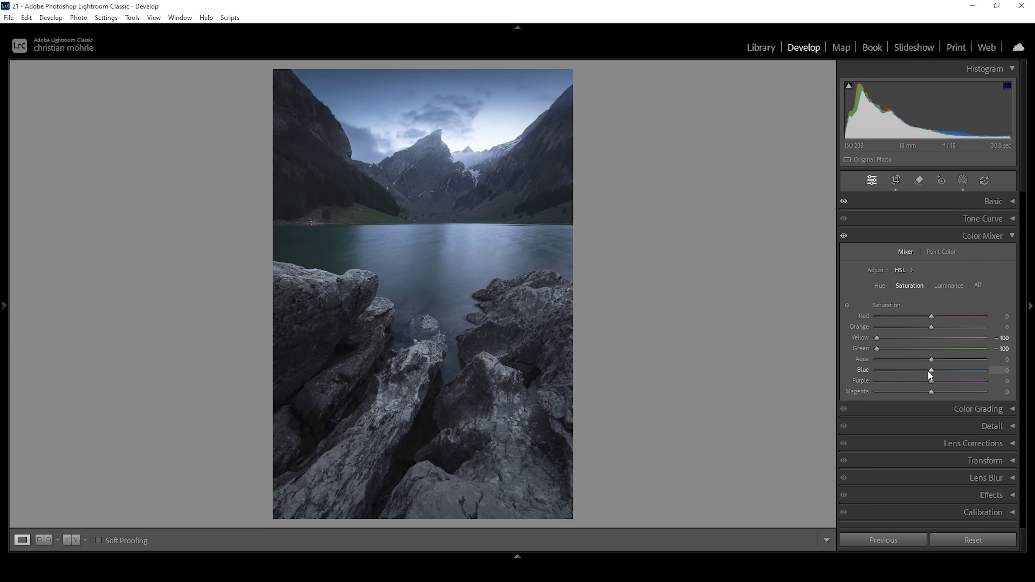
Step: Lower the Blue saturation slightly in the Color Mixer
drag(927, 372, 925, 371)
click(980, 236)
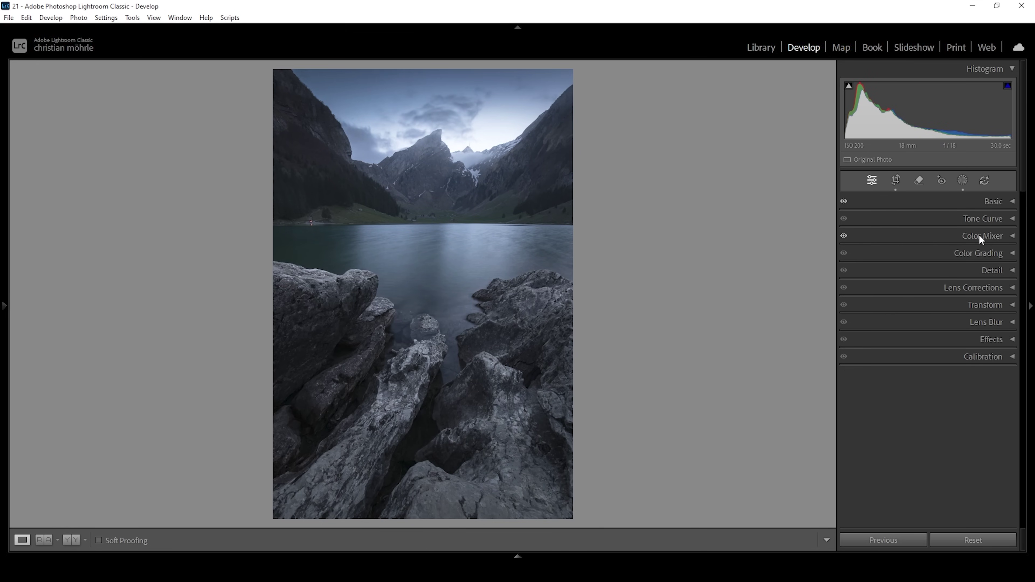
Step: Color-grade the shadows with Hue 208 and a slight saturation, and the midtones with Hue 212 and Saturation 5
click(972, 255)
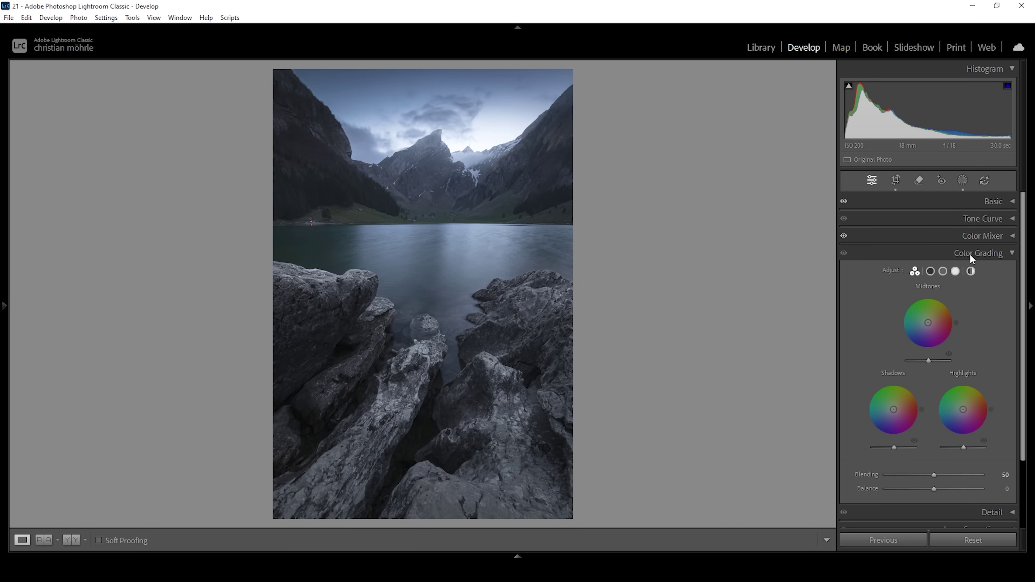
click(930, 271)
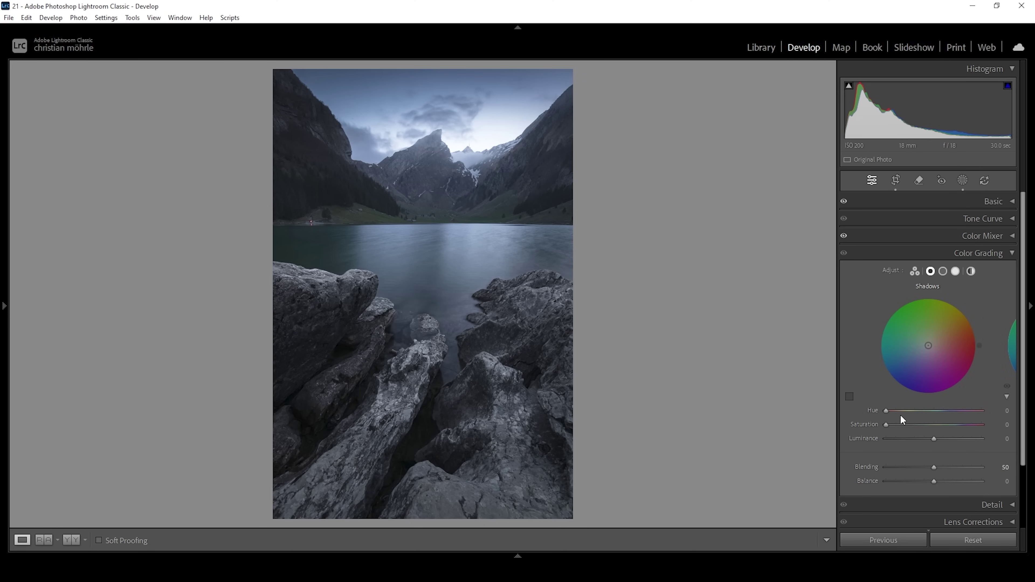
drag(886, 411, 940, 413)
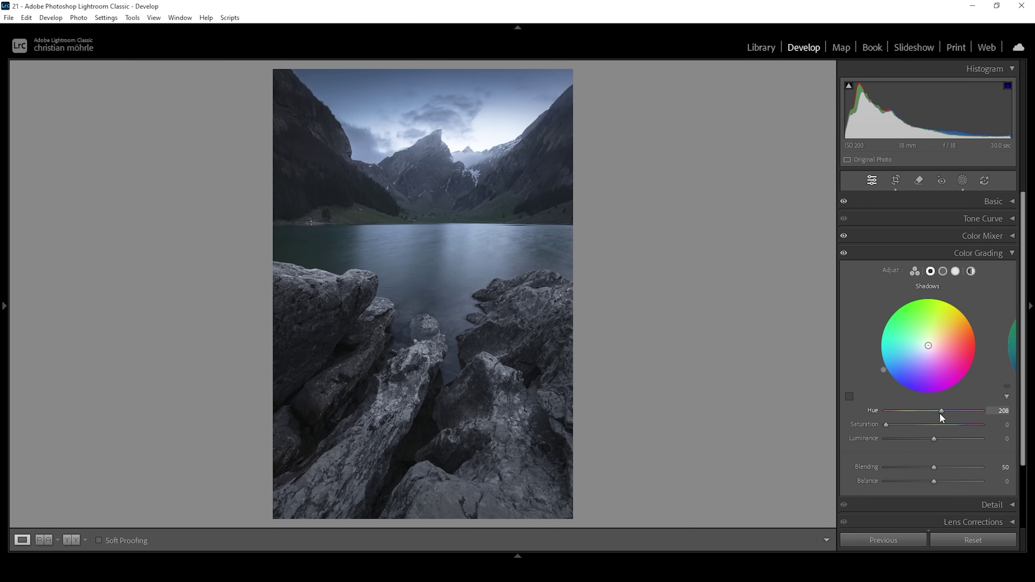
drag(889, 426, 895, 427)
click(942, 272)
mouse_move(911, 415)
mouse_down()
mouse_move(942, 418)
mouse_move(891, 428)
mouse_up()
click(886, 424)
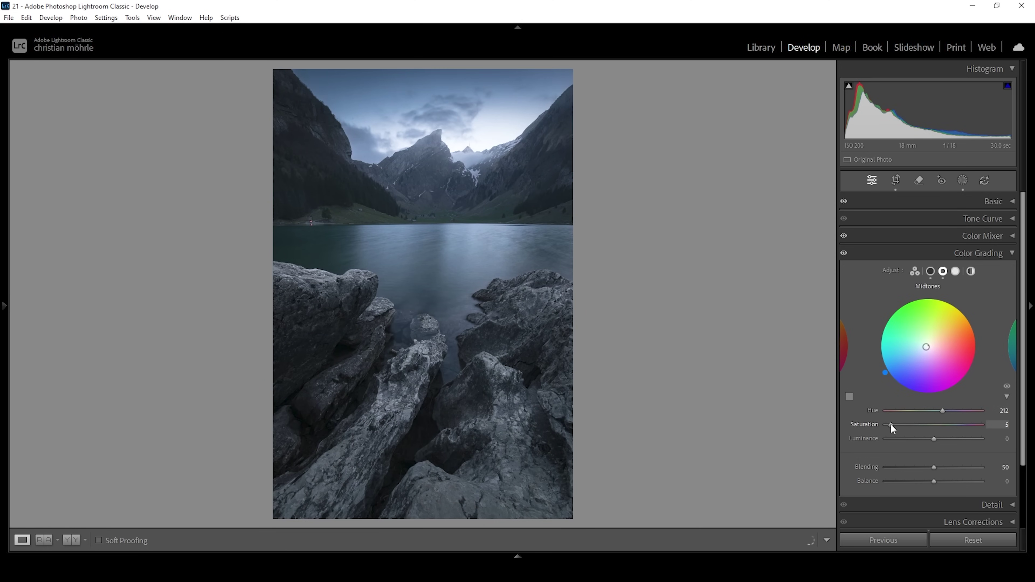
click(992, 255)
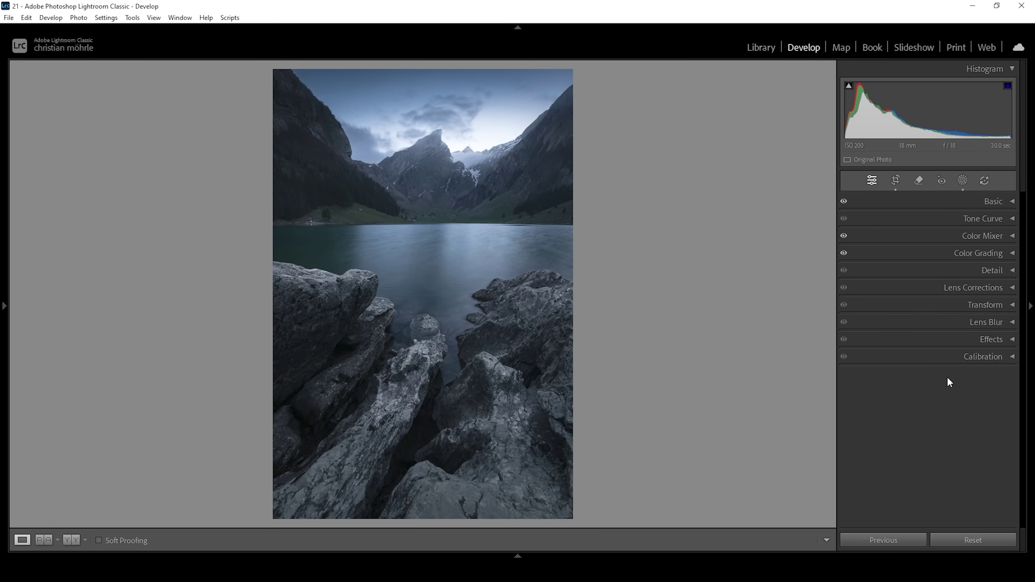
Step: Set the Blue Primary calibration to Hue −7 and Saturation +10
click(934, 360)
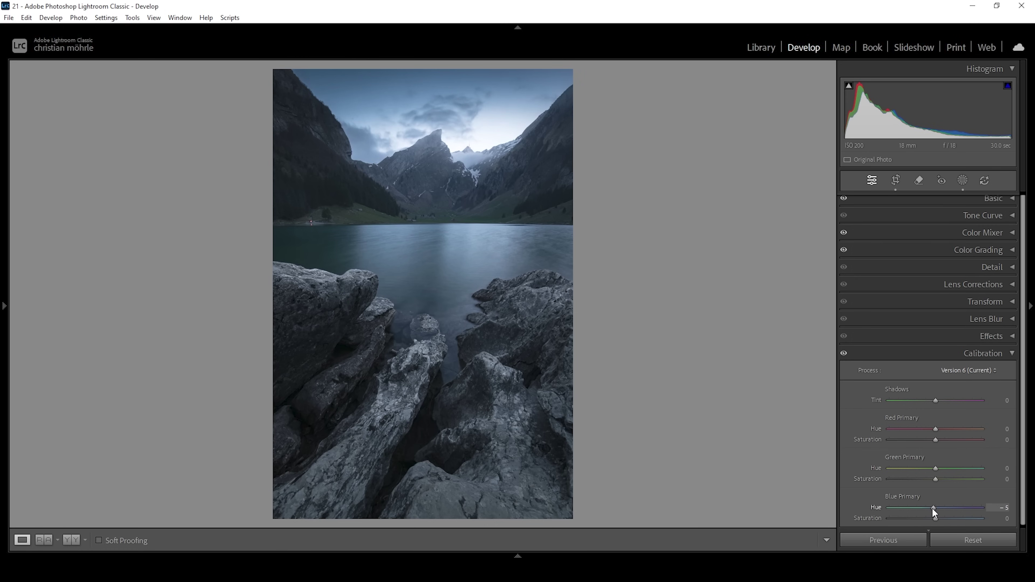
drag(936, 518, 942, 517)
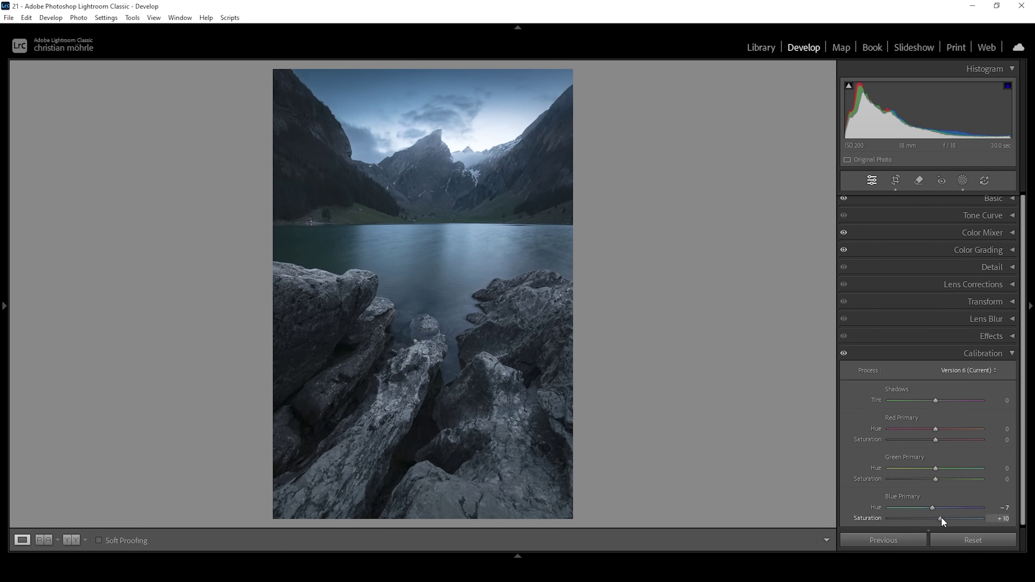
click(970, 357)
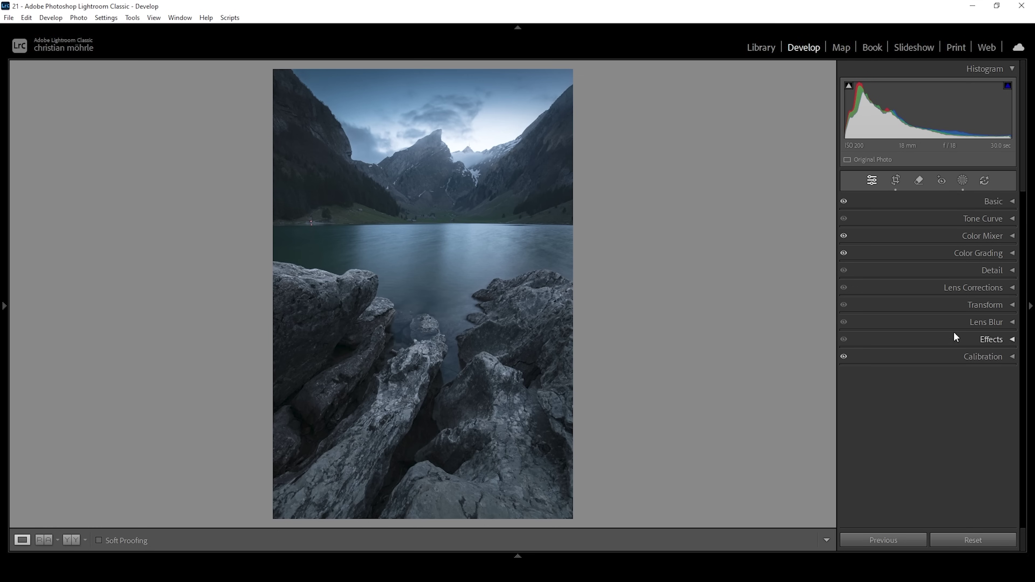
Step: Sharpen the photo with Amount 71, Radius 0.5, Detail 100 and Masking 68
click(985, 272)
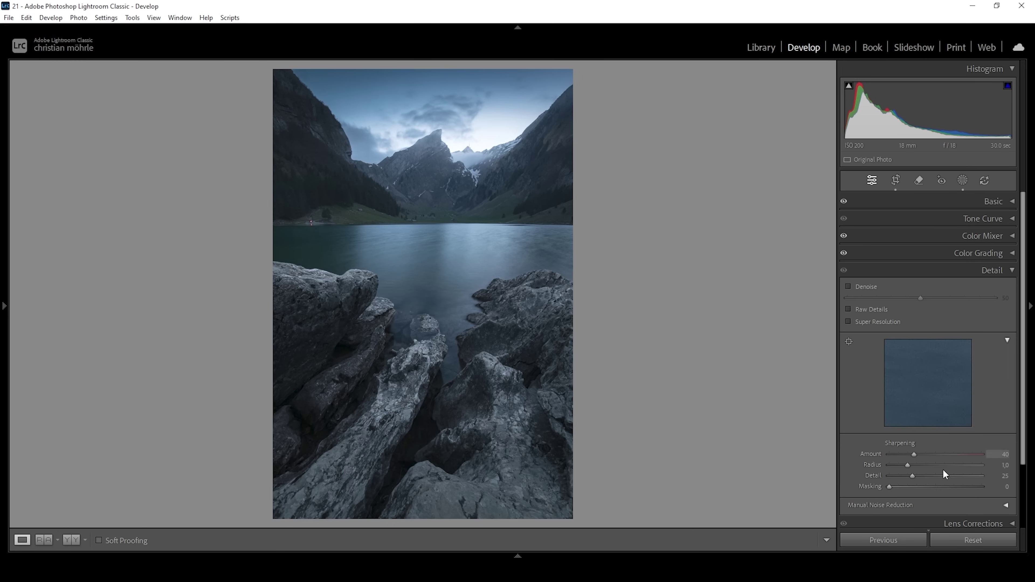
drag(915, 475, 1000, 476)
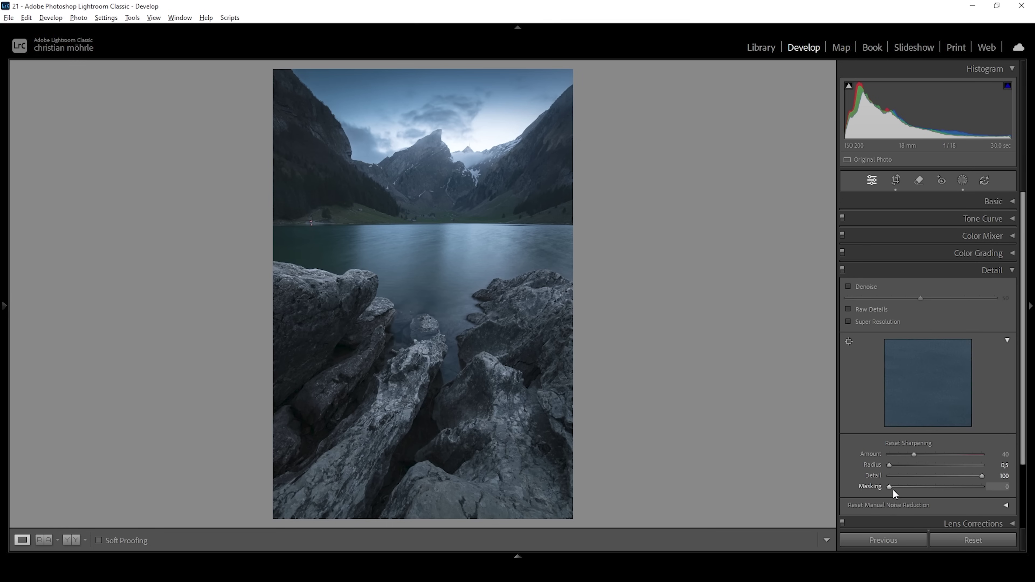
alt+drag(893, 488, 954, 491)
drag(914, 454, 933, 455)
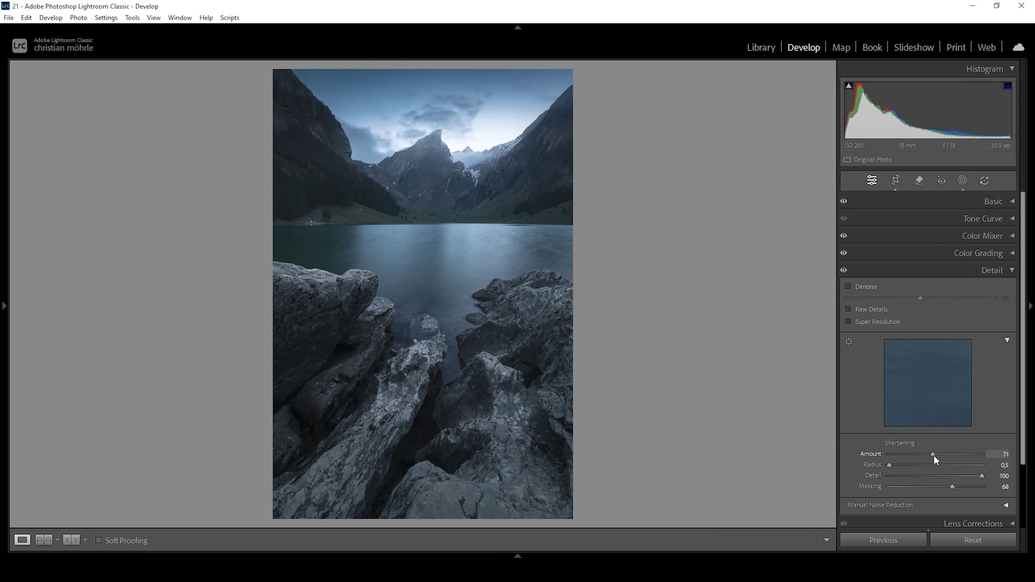